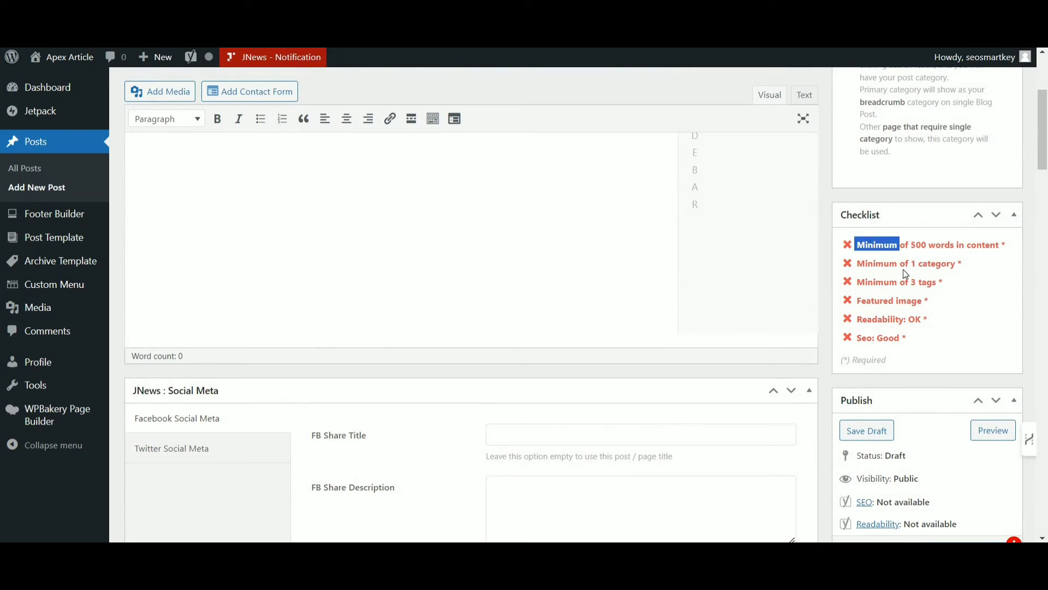
# - Review the new post's checklist requirements for word count, category, tags, featured image, readability and SEO
pyautogui.click(924, 243)
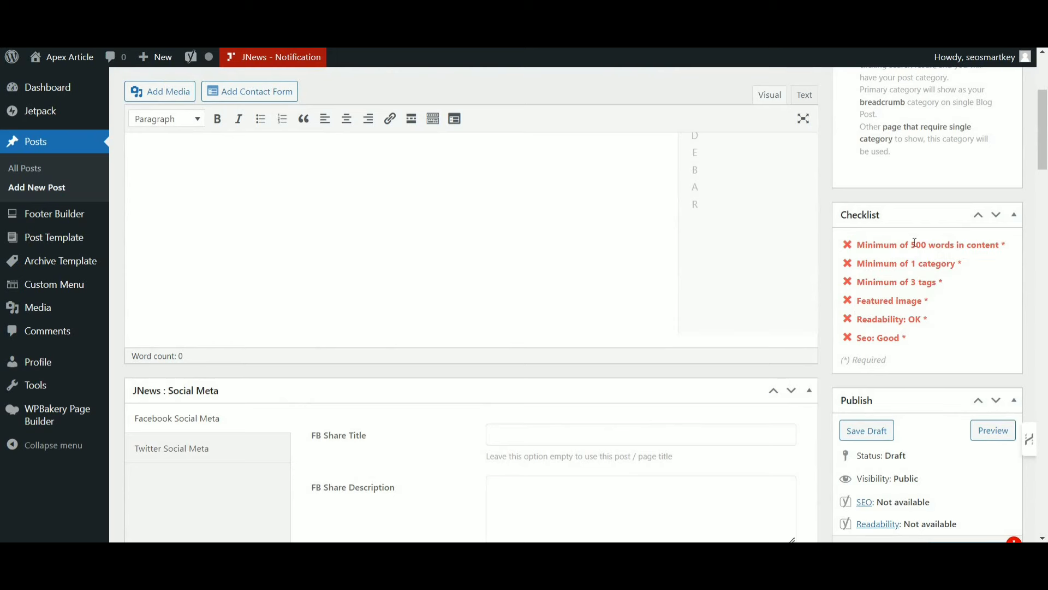
pyautogui.moveTo(913, 244); pyautogui.dragTo(943, 281)
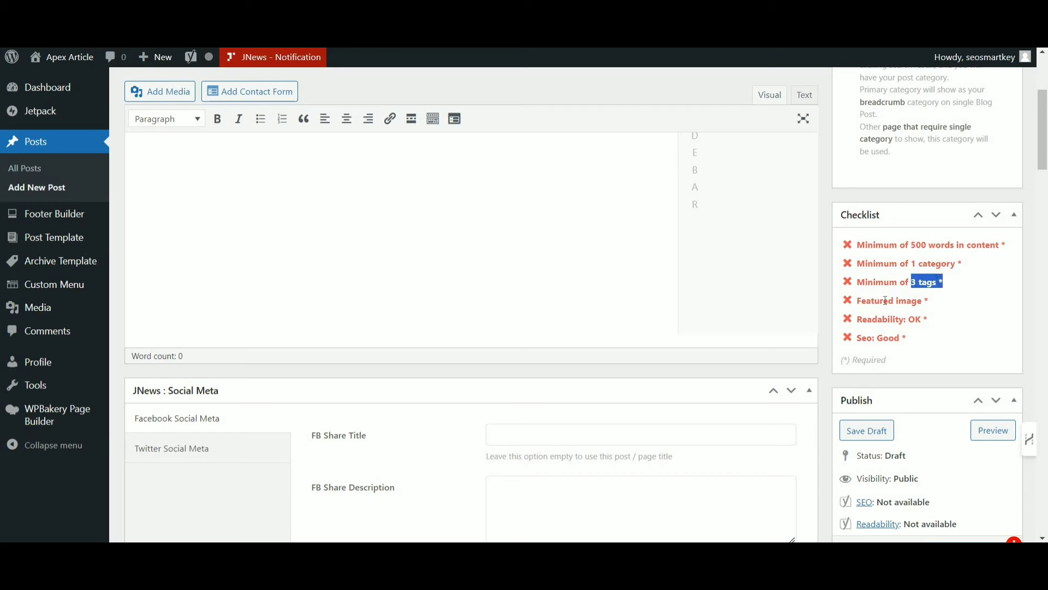
pyautogui.moveTo(881, 301); pyautogui.dragTo(911, 339)
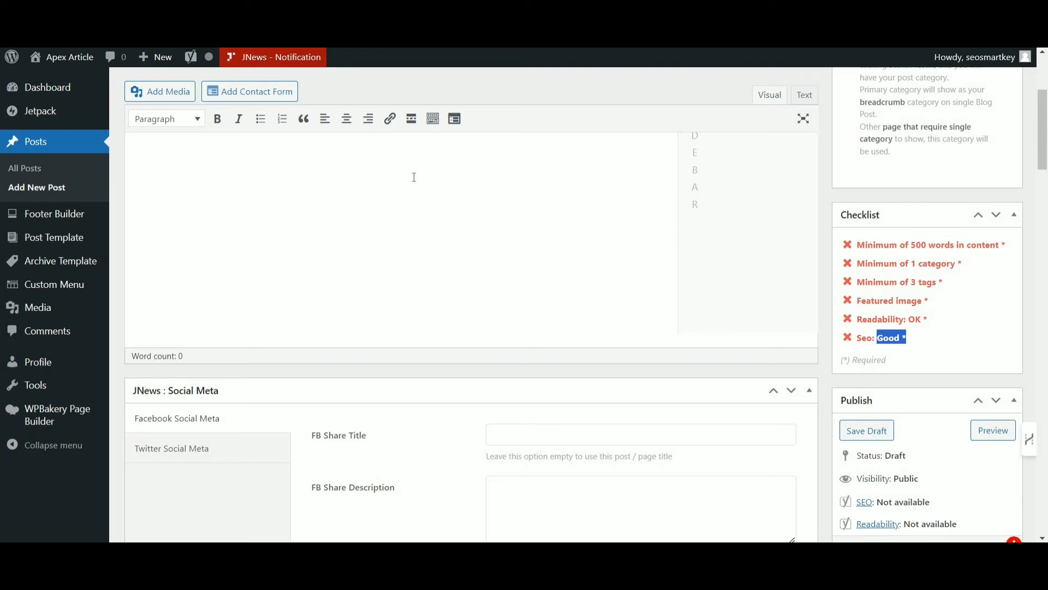
pyautogui.click(464, 204)
pyautogui.scroll(-3, 393, 172)
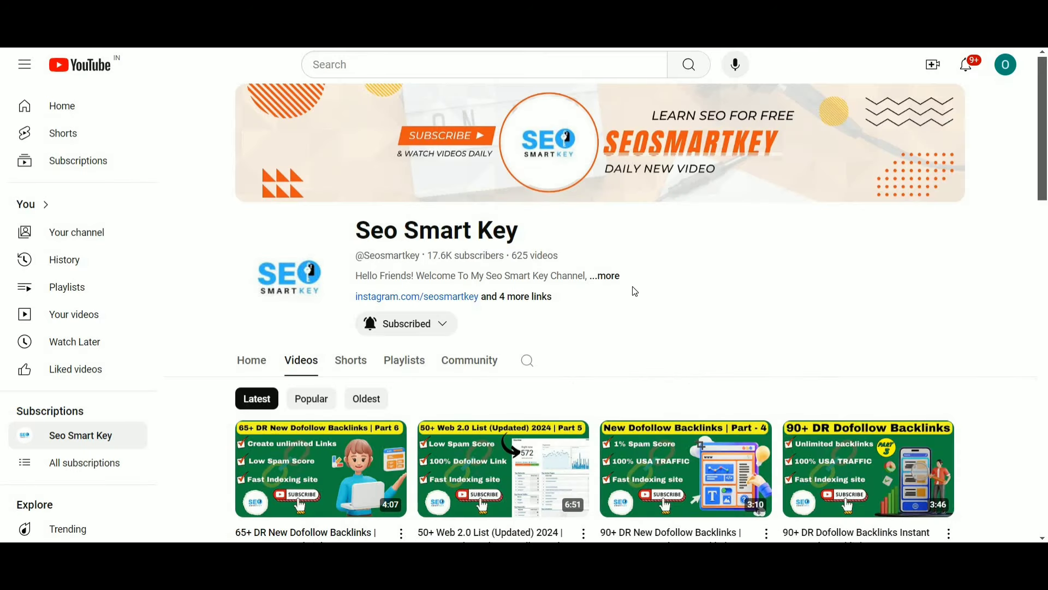
# - Switch to YouTube and look through the latest backlink videos on the Seo Smart Key channel
pyautogui.scroll(-3, 634, 289)
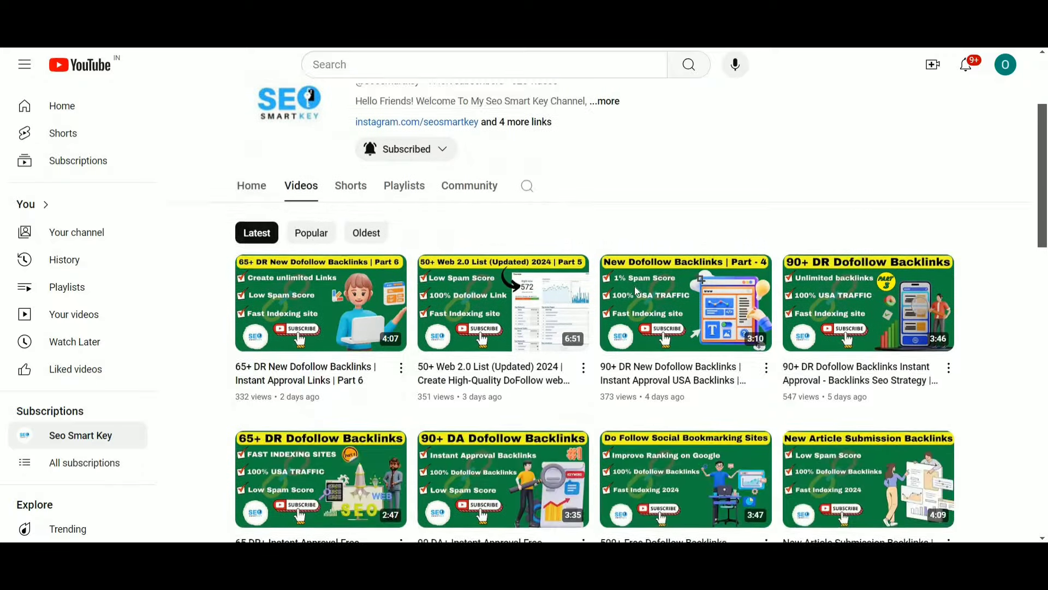
pyautogui.scroll(3, 634, 286)
pyautogui.scroll(-5, 692, 274)
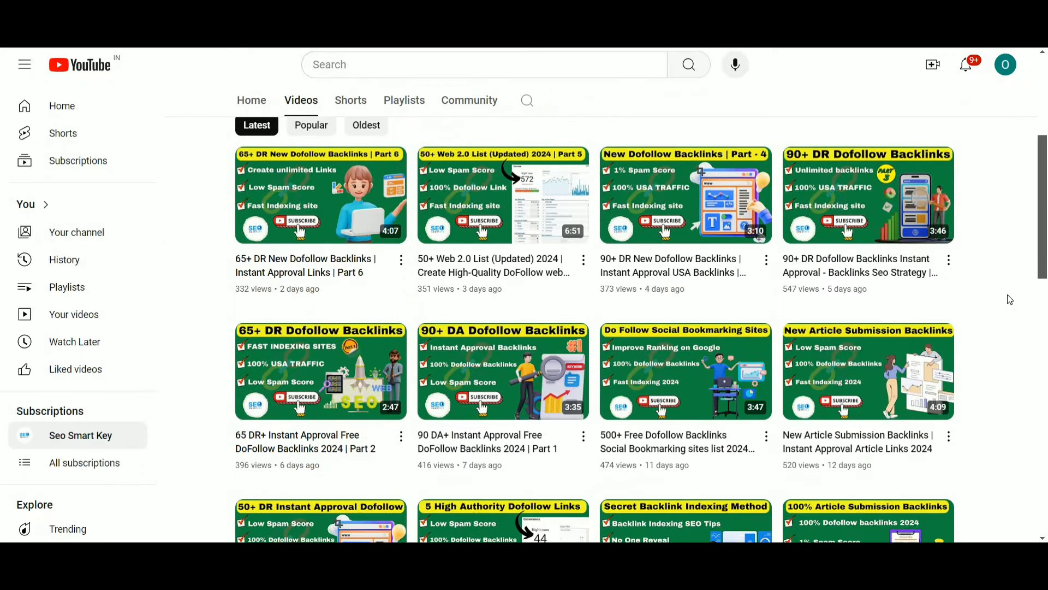
pyautogui.moveTo(365, 165)
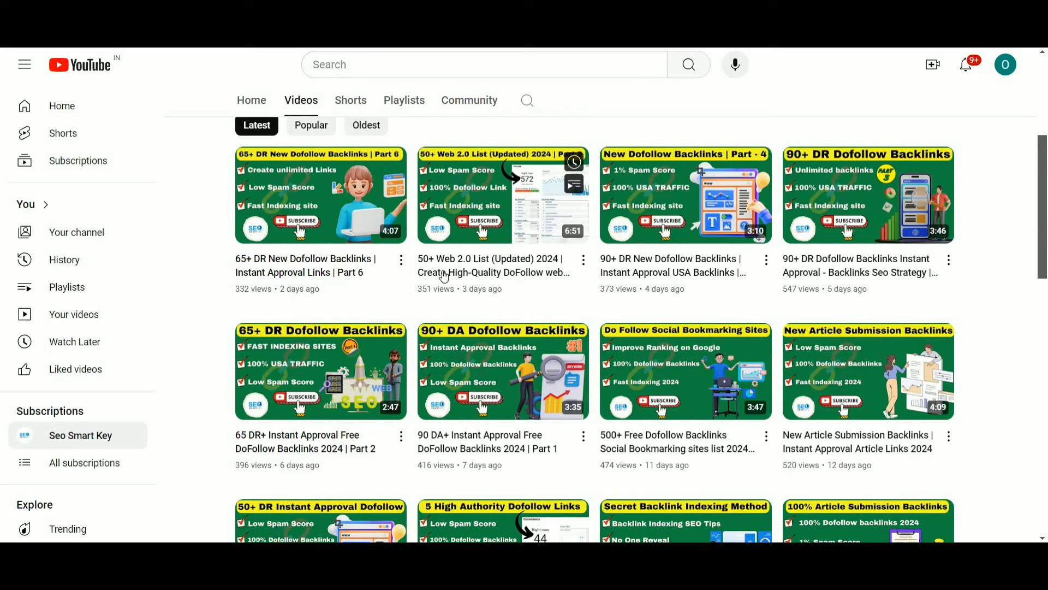
pyautogui.moveTo(615, 148)
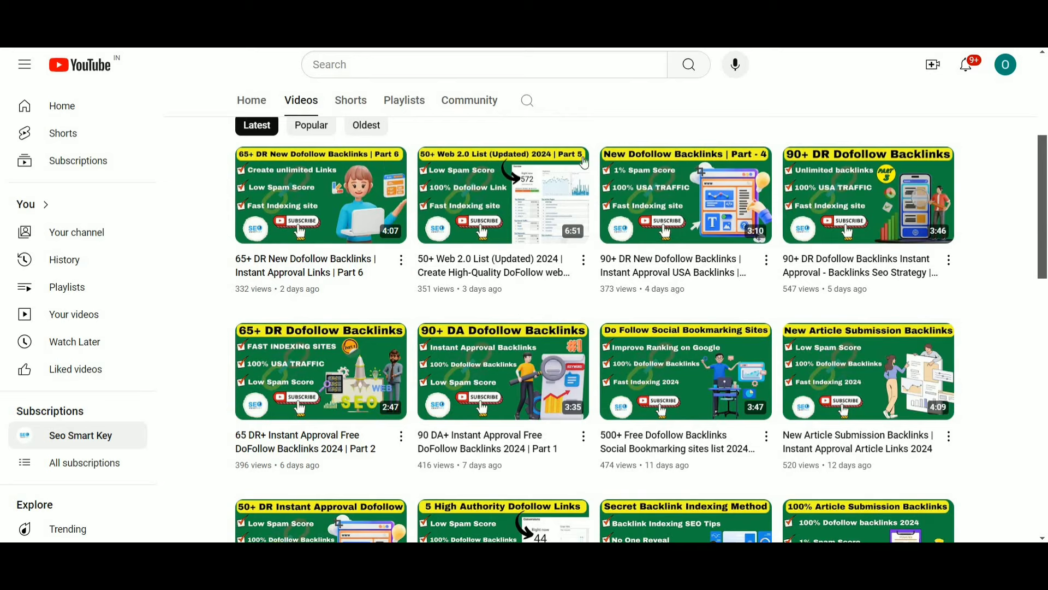
pyautogui.scroll(3, 538, 221)
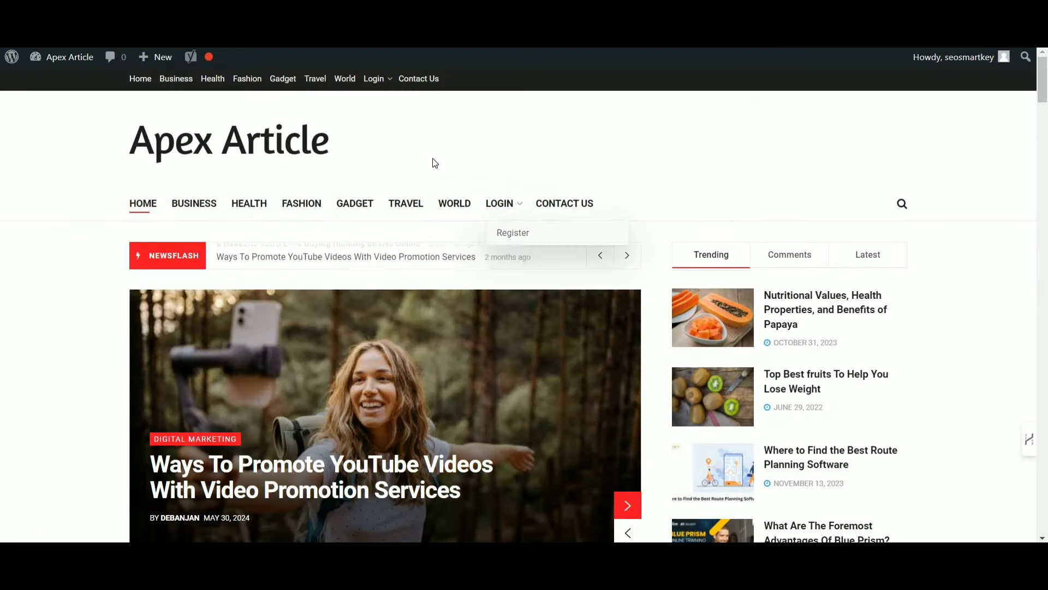
# - Browse the stories on the Apex Article homepage and check the site's Domain Rating in the Ahrefs backlink checker
pyautogui.scroll(-6, 417, 161)
pyautogui.scroll(-13, 415, 159)
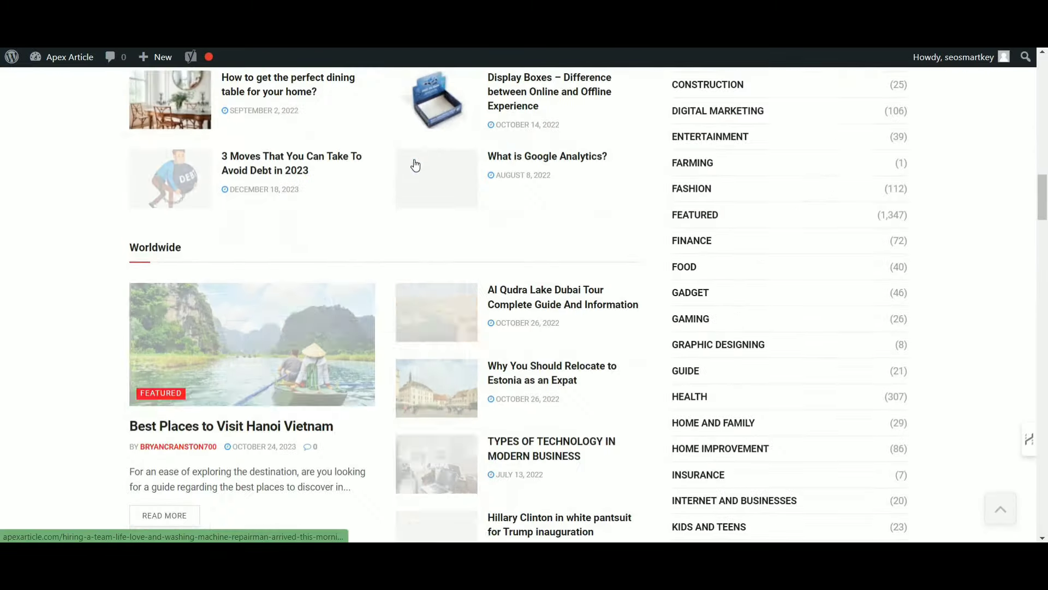
pyautogui.scroll(10, 415, 163)
pyautogui.scroll(5, 415, 165)
pyautogui.scroll(-5, 415, 165)
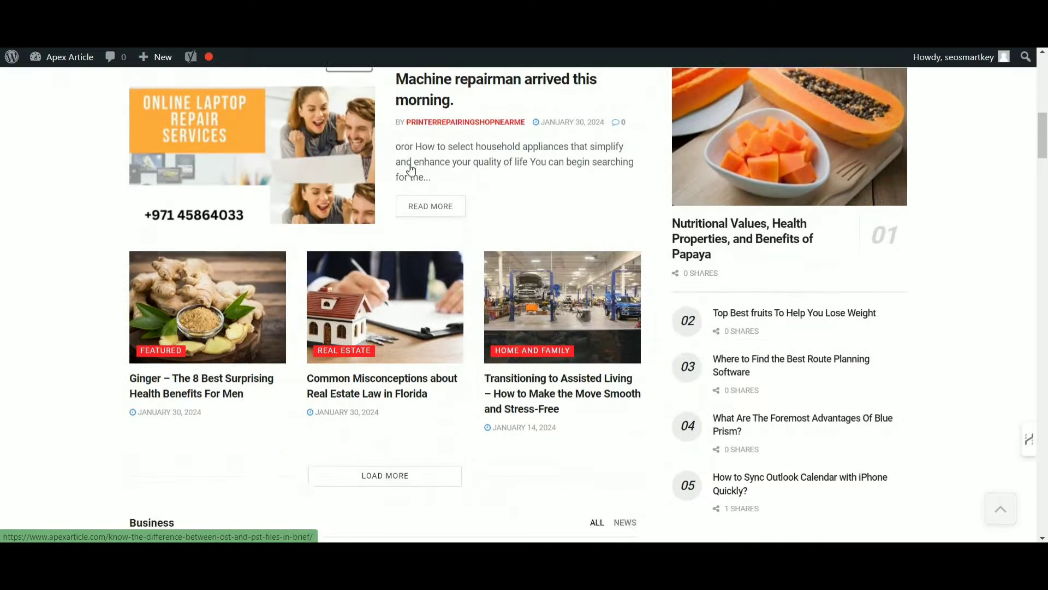
pyautogui.scroll(10, 416, 170)
pyautogui.scroll(-5, 454, 213)
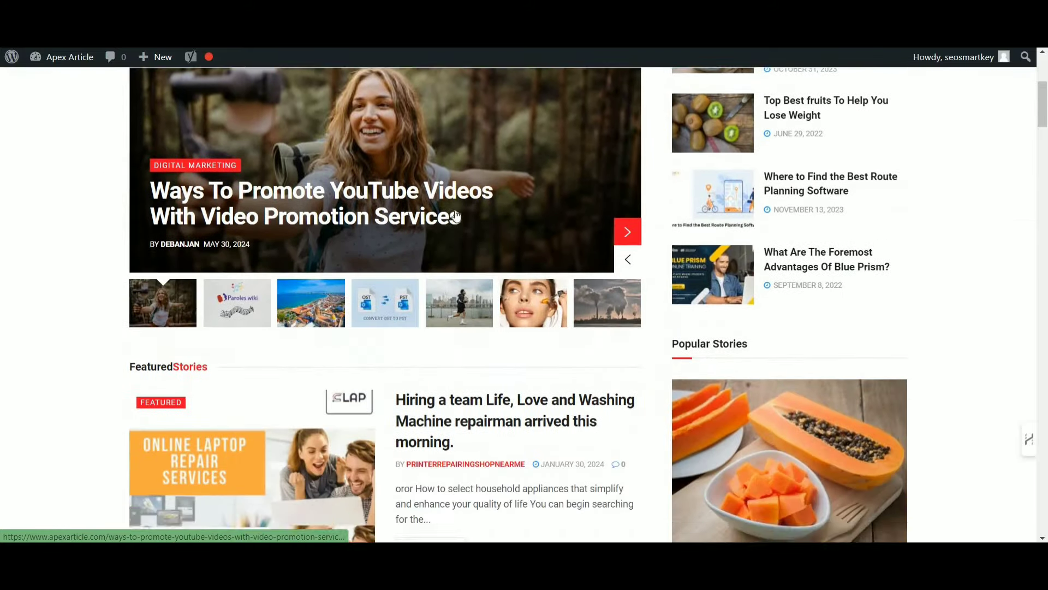
pyautogui.scroll(2, 452, 163)
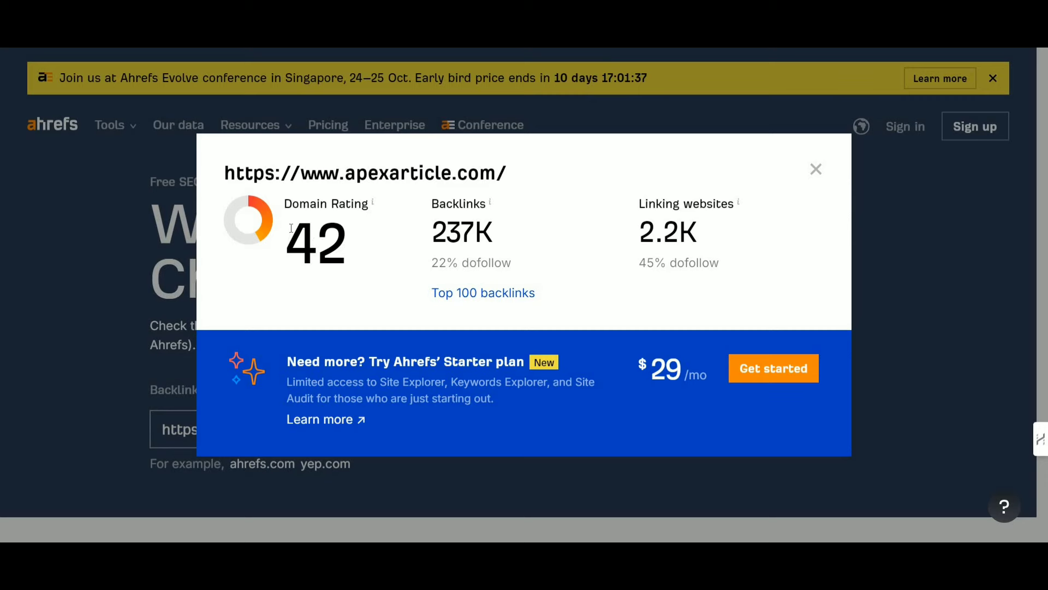
pyautogui.moveTo(290, 233); pyautogui.dragTo(370, 238)
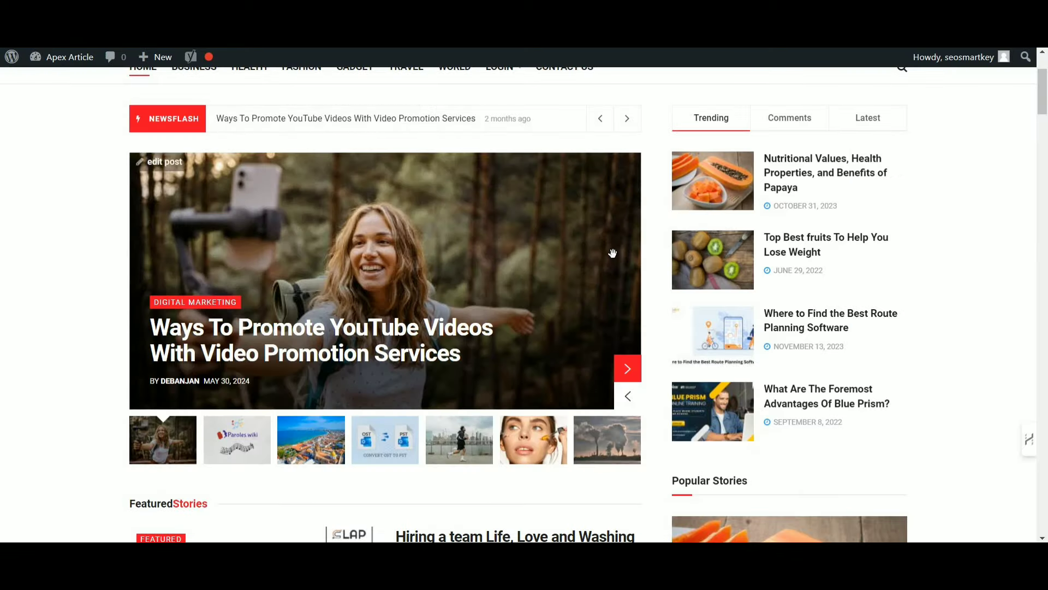
# - Open the Apex Article registration page and look over its account fields and reCAPTCHA
pyautogui.scroll(3, 589, 256)
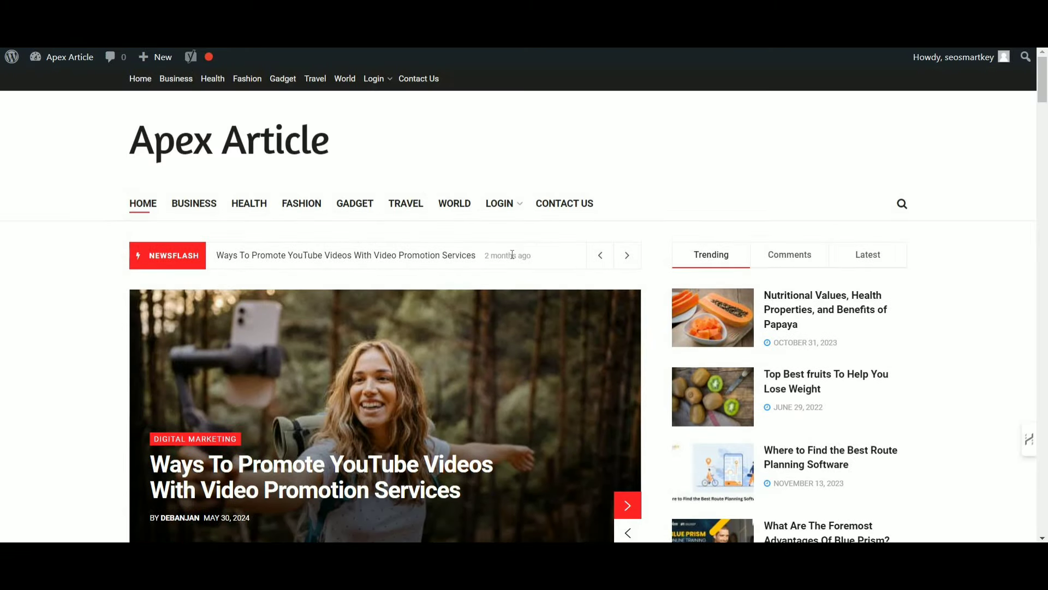
pyautogui.moveTo(500, 209)
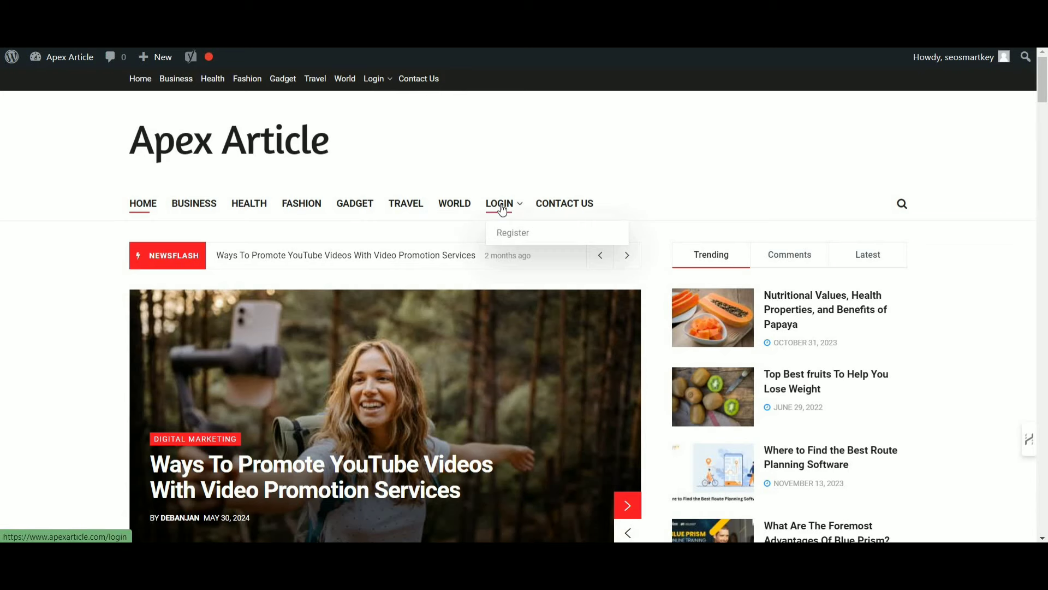
pyautogui.click(518, 237)
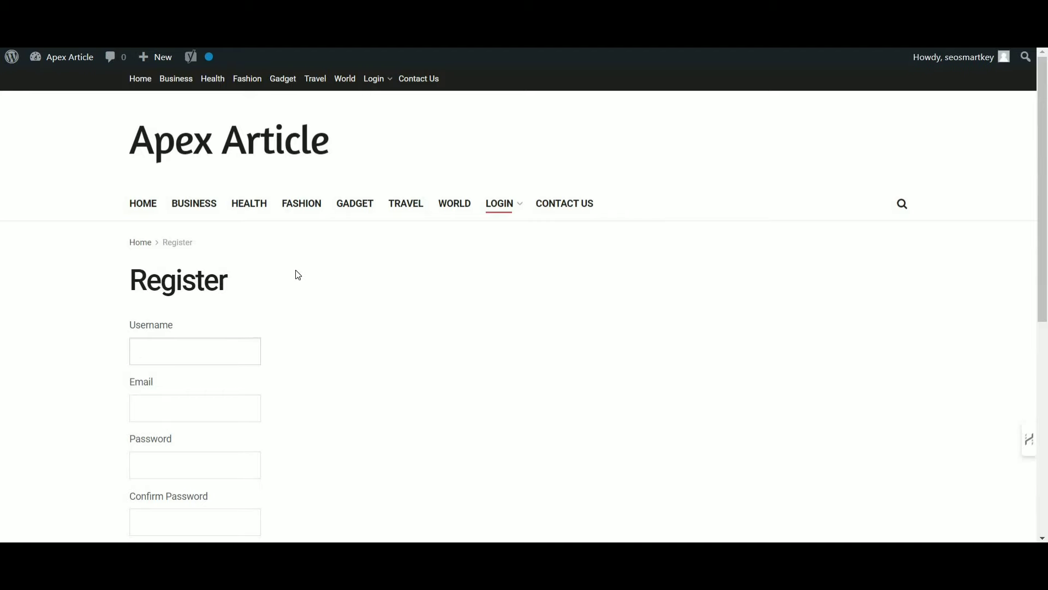
pyautogui.scroll(-3, 298, 275)
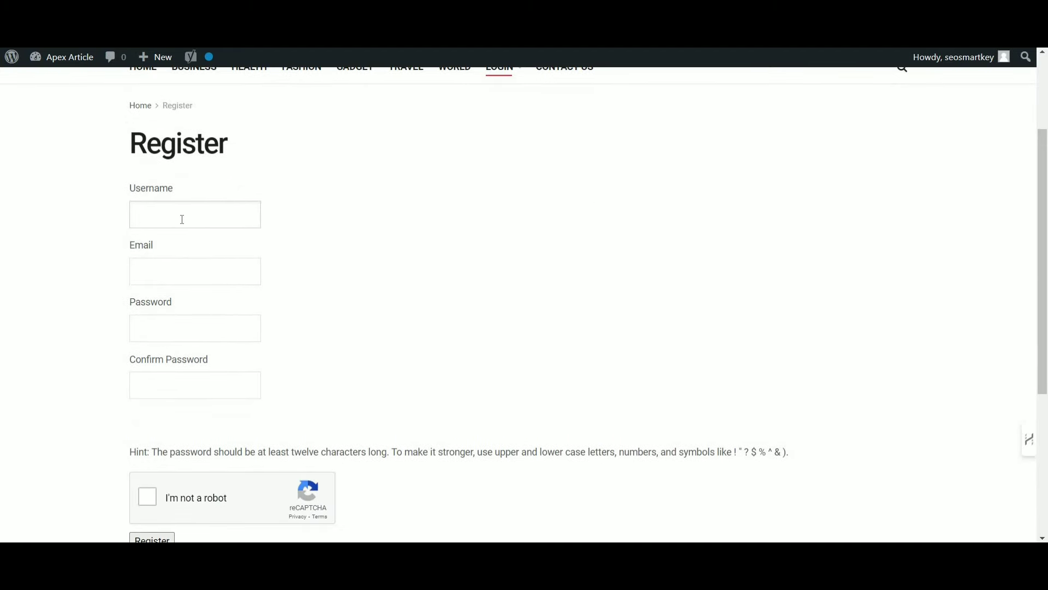
pyautogui.scroll(-5, 248, 253)
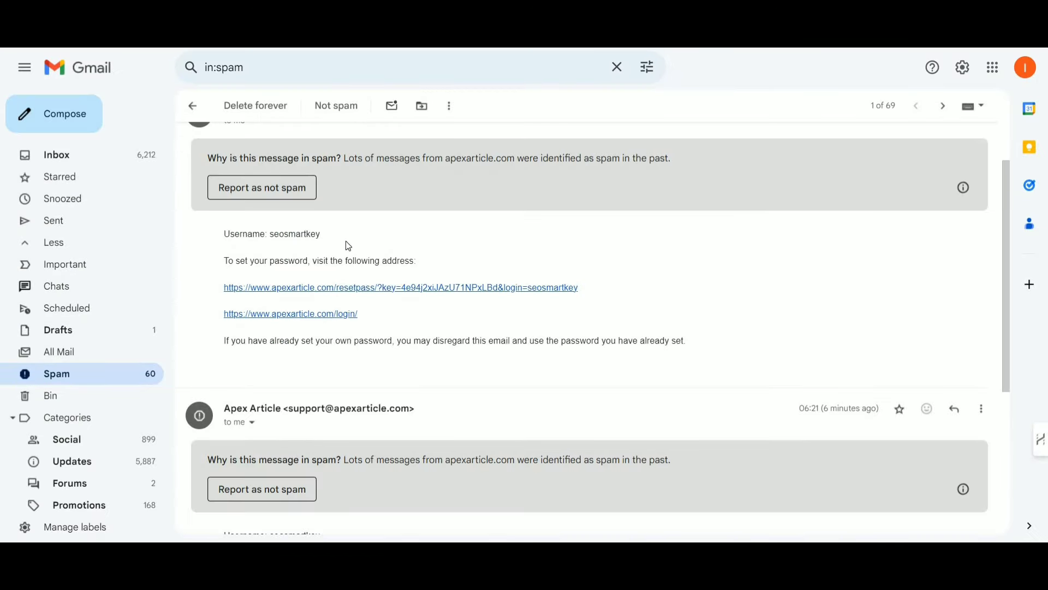
# - Check the Apex Article registration message in Gmail's spam folder for the password setup link, and return to the registration form
pyautogui.scroll(-3, 347, 242)
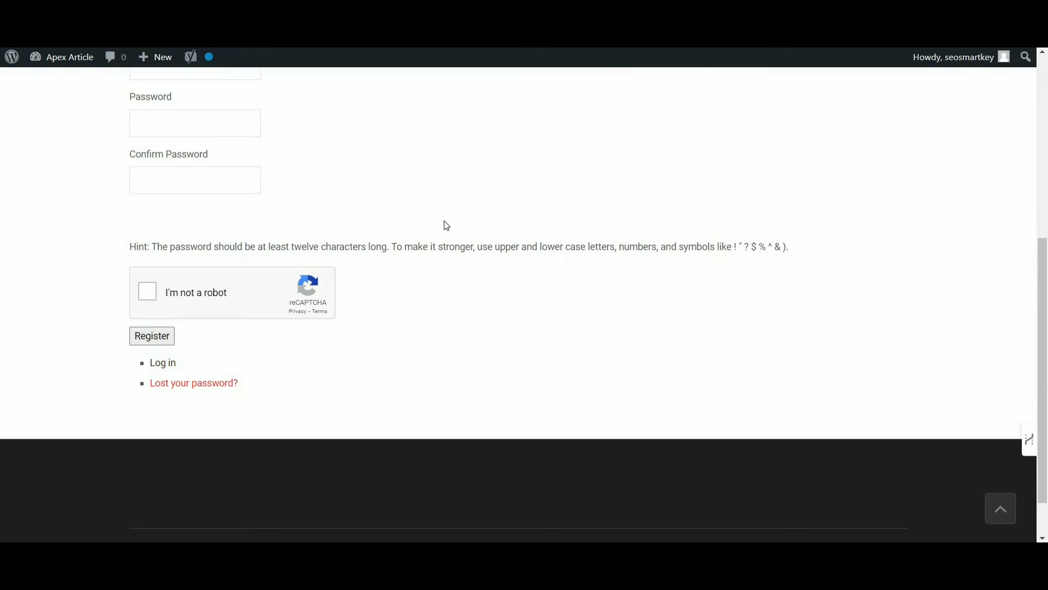
pyautogui.scroll(-3, 210, 262)
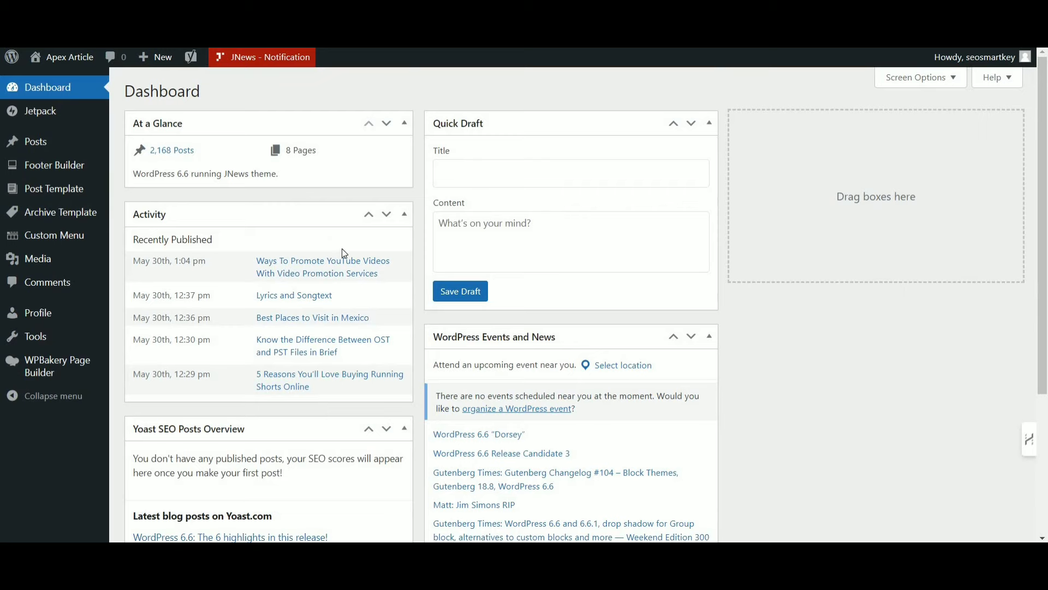
# - Look over the WordPress dashboard and open the account's profile settings at the Biographical Info section
pyautogui.scroll(-3, 345, 254)
pyautogui.scroll(3, 344, 260)
pyautogui.scroll(-3, 229, 349)
pyautogui.scroll(3, 235, 327)
pyautogui.click(48, 313)
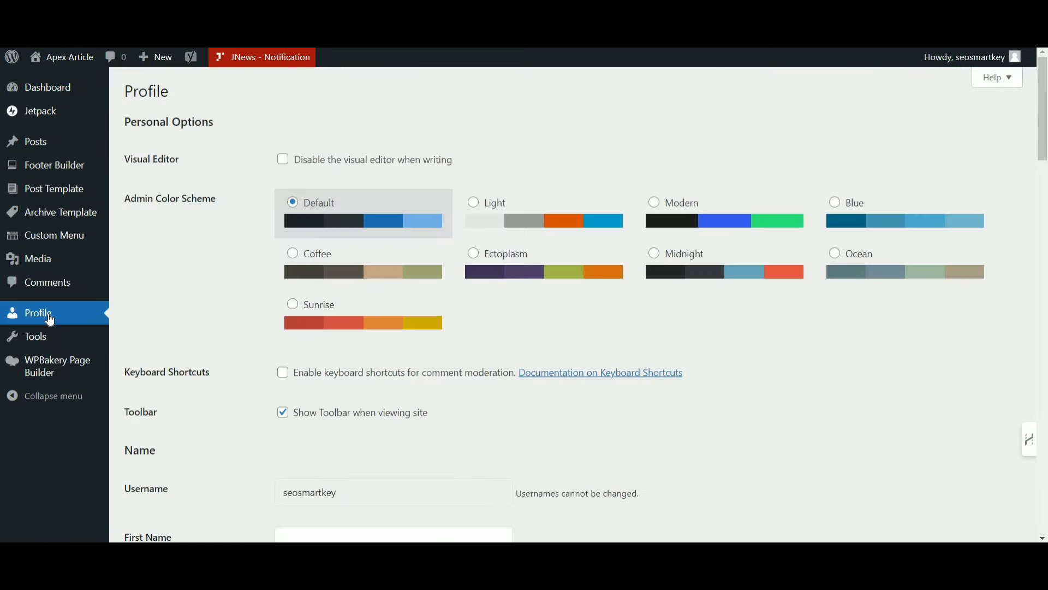
pyautogui.scroll(-1, 329, 319)
pyautogui.scroll(-15, 329, 320)
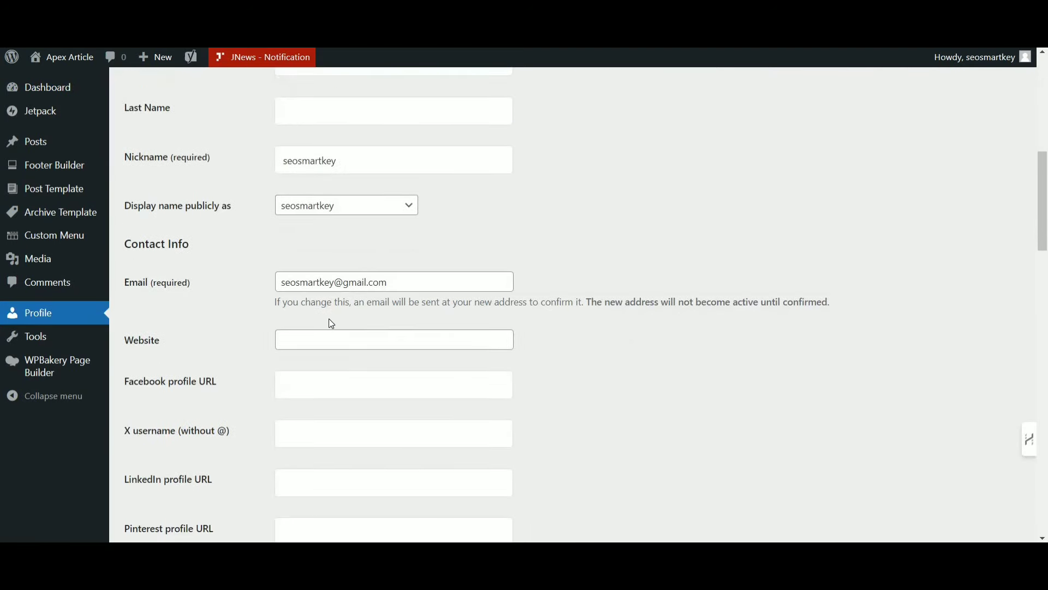
pyautogui.scroll(6, 218, 273)
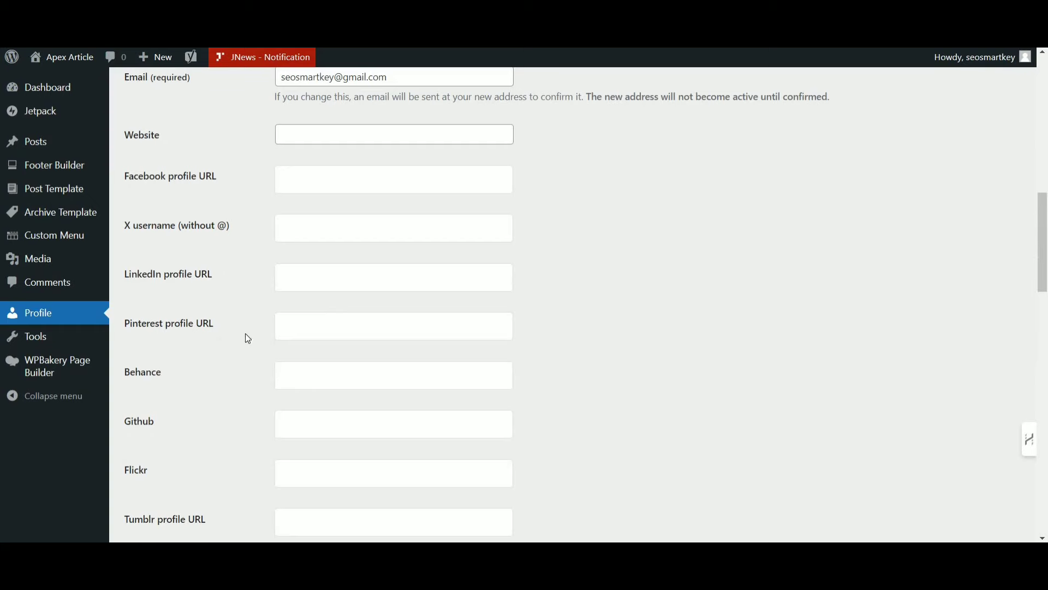
pyautogui.scroll(-6, 201, 412)
pyautogui.scroll(-15, 191, 385)
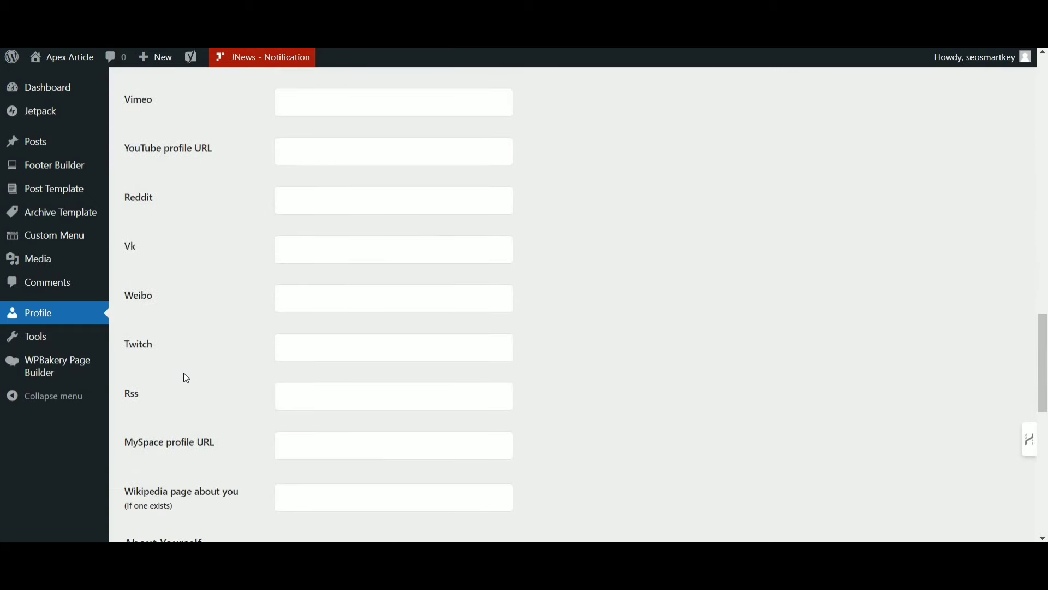
pyautogui.scroll(4, 187, 378)
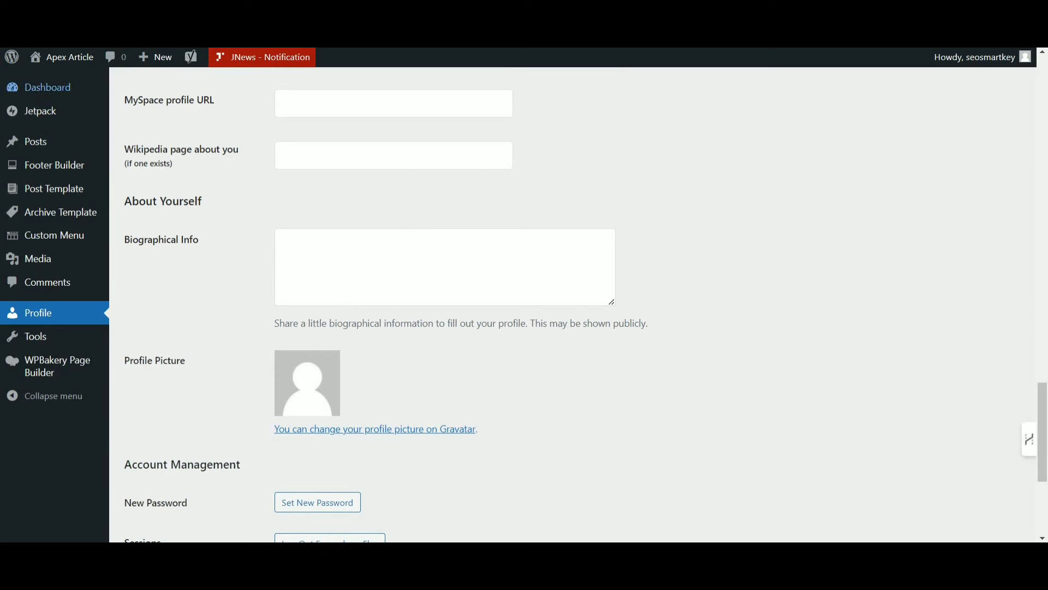
pyautogui.write('Seosmartkey is a leading SEO Solution that can help your website to rank on google. You Will Find all SEO off page submission list for Free 2024')
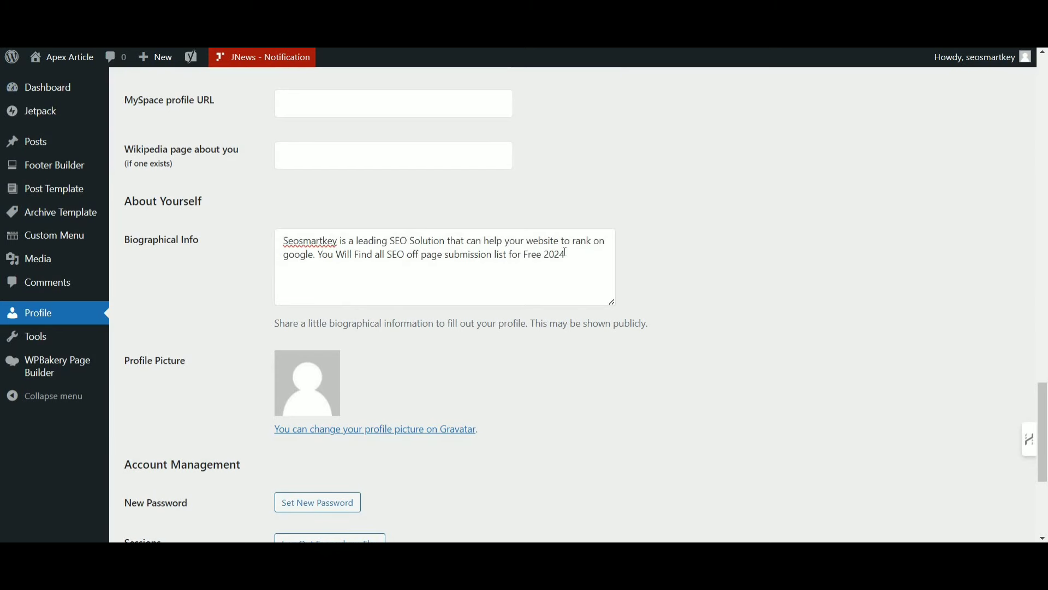
pyautogui.moveTo(574, 253); pyautogui.dragTo(275, 250)
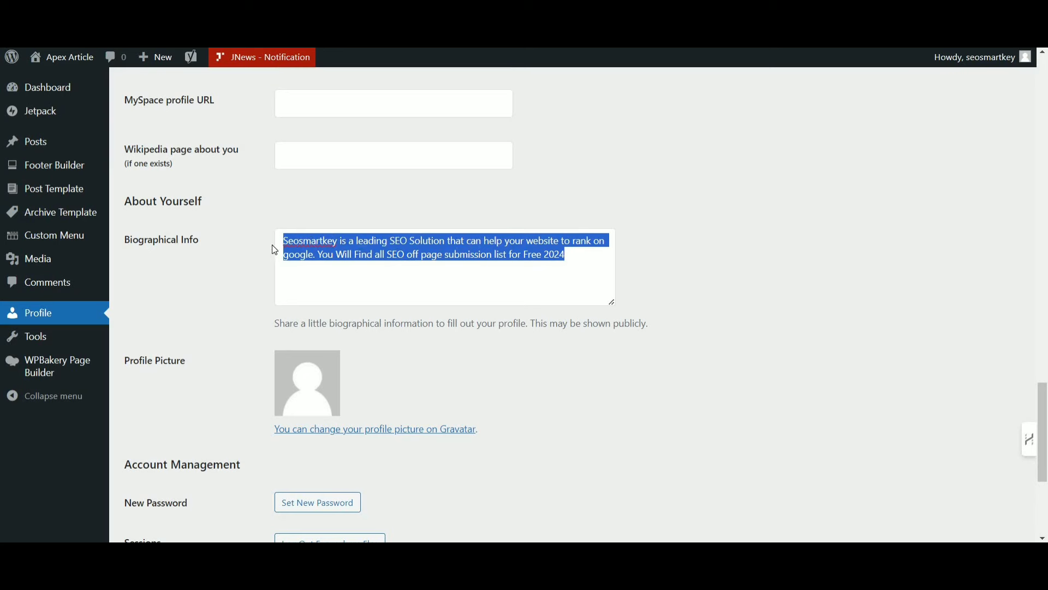
pyautogui.click(354, 276)
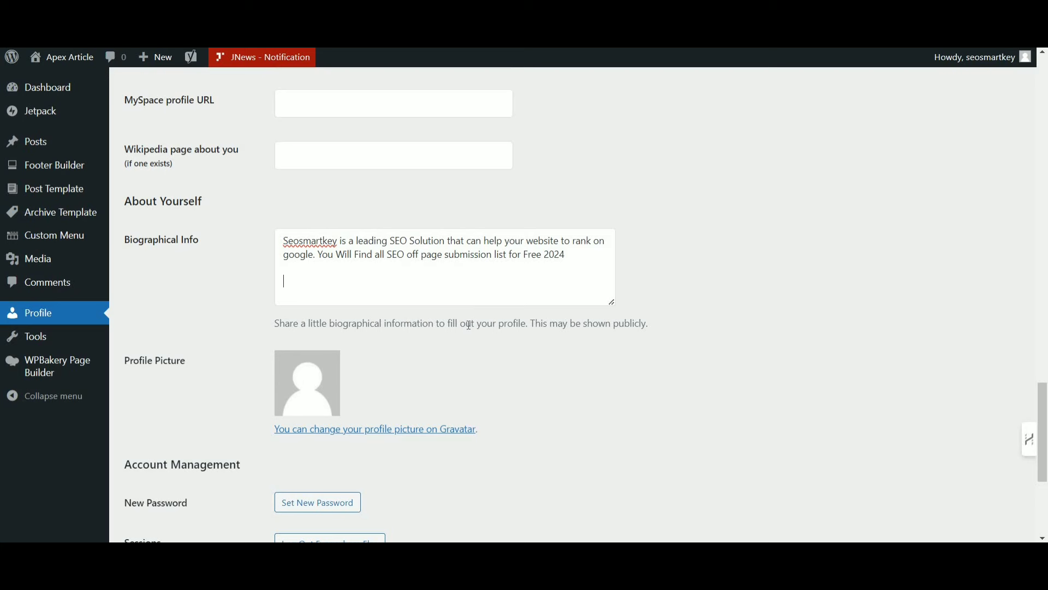
pyautogui.write('<a href="https://www.w3schools.com">Visit W3Schools</a>')
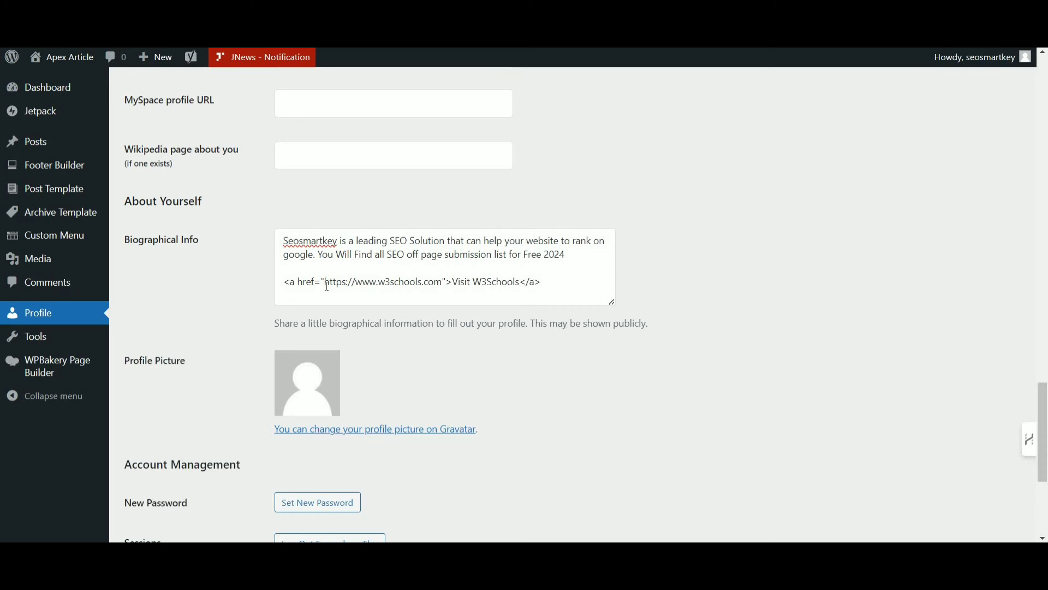
pyautogui.hotkey('shift', 'Right')
pyautogui.hotkey('shift', 'Right')
pyautogui.hotkey('shift', 'Right')
pyautogui.hotkey('shift', 'Right')
pyautogui.hotkey('shift', 'Right')
pyautogui.hotkey('shift', 'Right')
pyautogui.hotkey('shift', 'Right')
pyautogui.hotkey('shift', 'Right')
pyautogui.hotkey('shift', 'Right')
pyautogui.hotkey('shift', 'Right')
pyautogui.hotkey('shift', 'Right')
pyautogui.hotkey('shift', 'Right')
pyautogui.hotkey('shift', 'Right')
pyautogui.hotkey('shift', 'Right')
pyautogui.hotkey('shift', 'Right')
pyautogui.hotkey('shift', 'Right')
pyautogui.hotkey('shift', 'Right')
pyautogui.hotkey('shift', 'Right')
pyautogui.hotkey('shift', 'Right')
pyautogui.hotkey('shift', 'Right')
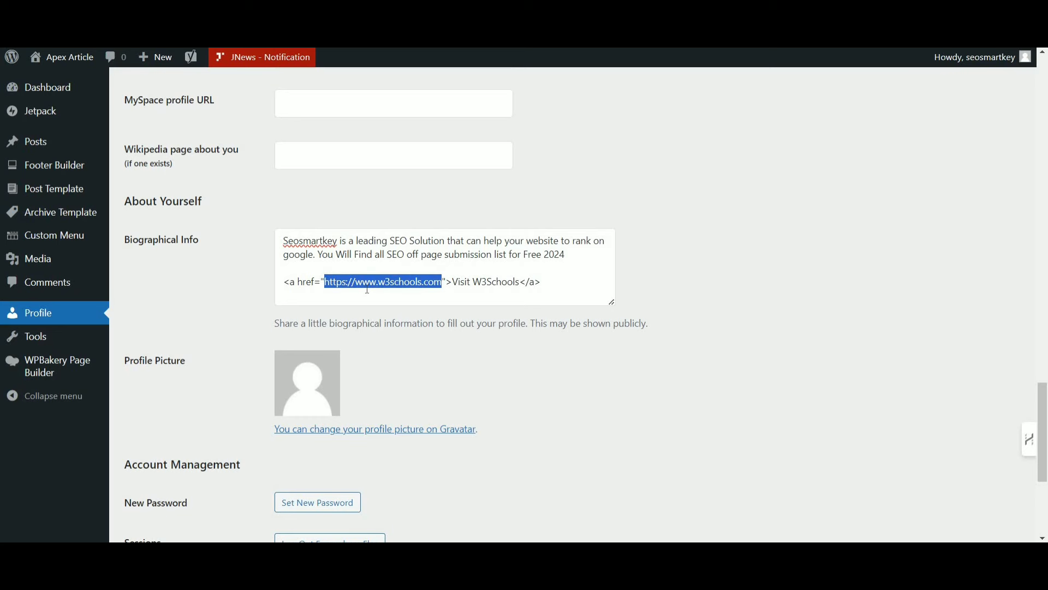
pyautogui.press('BackSpace')
pyautogui.write('https://seosmartkey.in/')
# - Change the biography link's anchor text to "Learn SEO" and update the profile
pyautogui.hotkey('shift', 'Right')
pyautogui.hotkey('shift', 'Right')
pyautogui.hotkey('shift', 'Right')
pyautogui.hotkey('shift', 'Right')
pyautogui.hotkey('shift', 'Right')
pyautogui.hotkey('shift', 'Right')
pyautogui.hotkey('shift', 'Right')
pyautogui.hotkey('shift', 'Right')
pyautogui.hotkey('shift', 'Right')
pyautogui.hotkey('shift', 'Right')
pyautogui.hotkey('shift', 'Right')
pyautogui.hotkey('shift', 'Right')
pyautogui.hotkey('shift', 'Right')
pyautogui.hotkey('shift', 'Right')
pyautogui.hotkey('shift', 'Right')
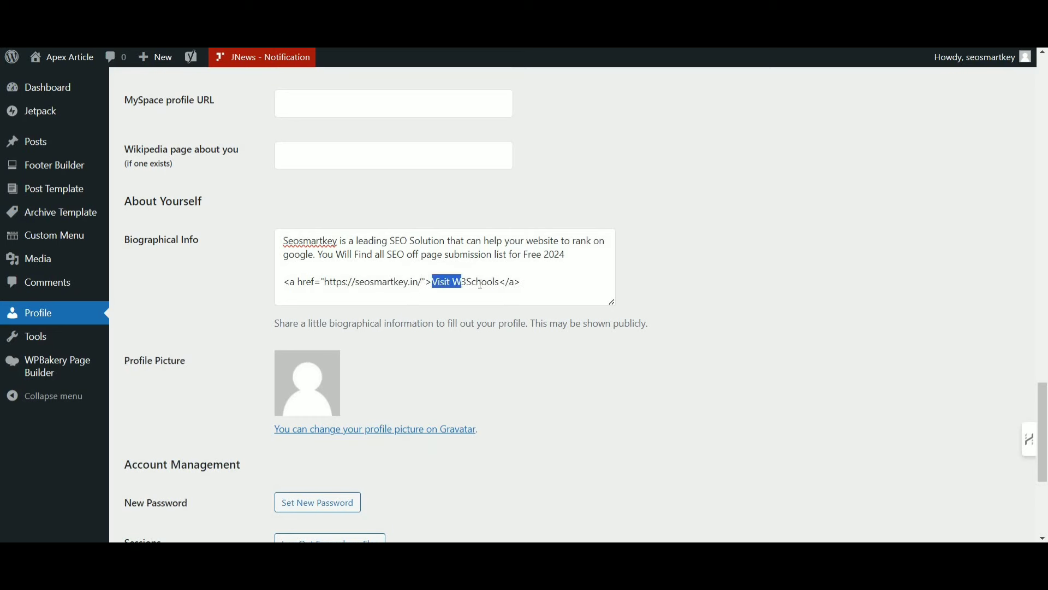
pyautogui.press('BackSpace')
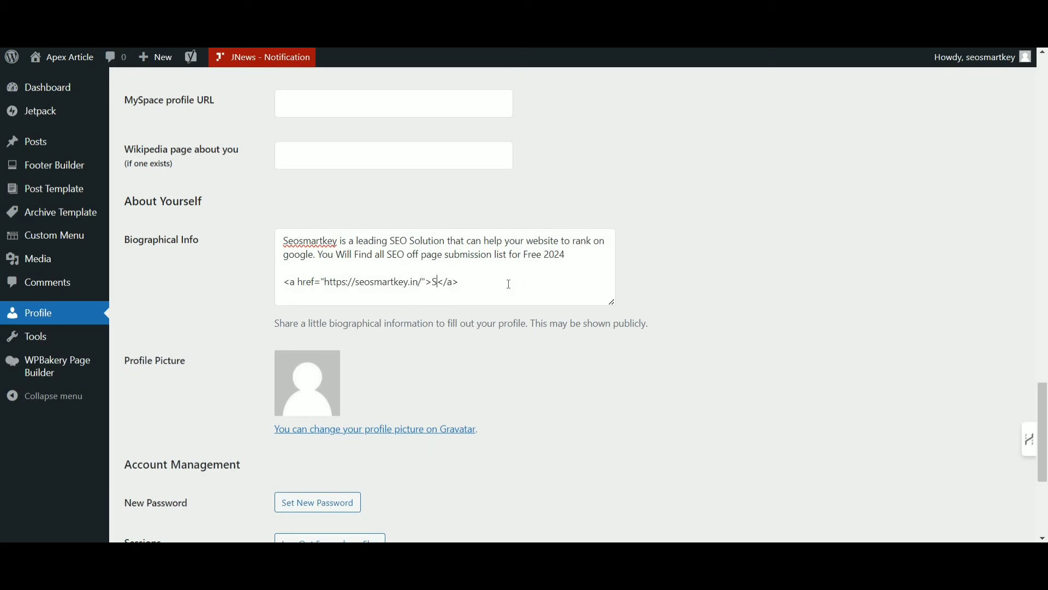
pyautogui.write('Seo')
pyautogui.press('BackSpace')
pyautogui.press('BackSpace')
pyautogui.press('BackSpace')
pyautogui.write('Learn SEO')
pyautogui.scroll(-5, 465, 282)
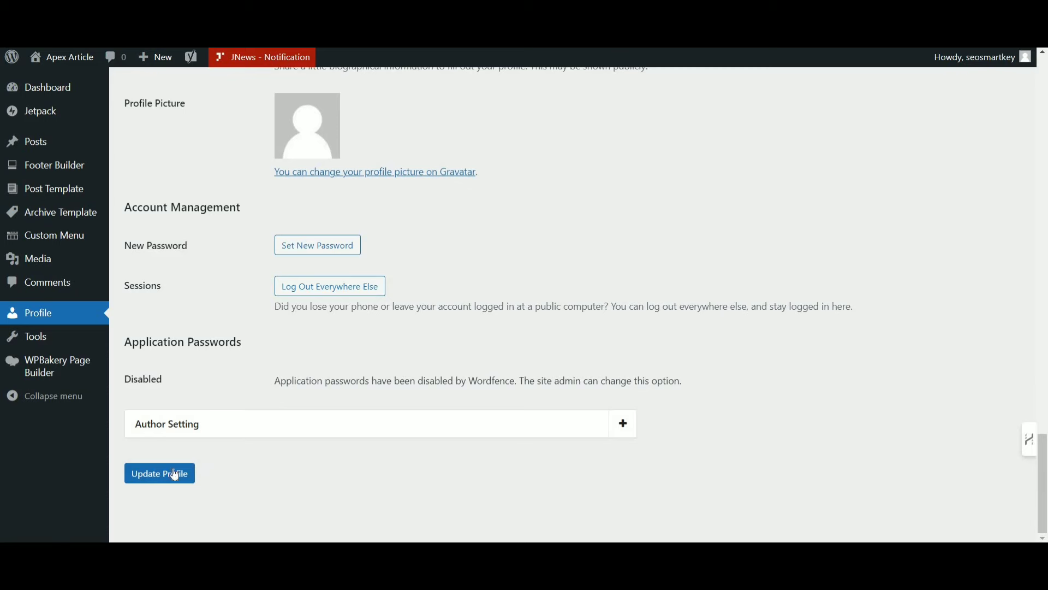
pyautogui.click(164, 479)
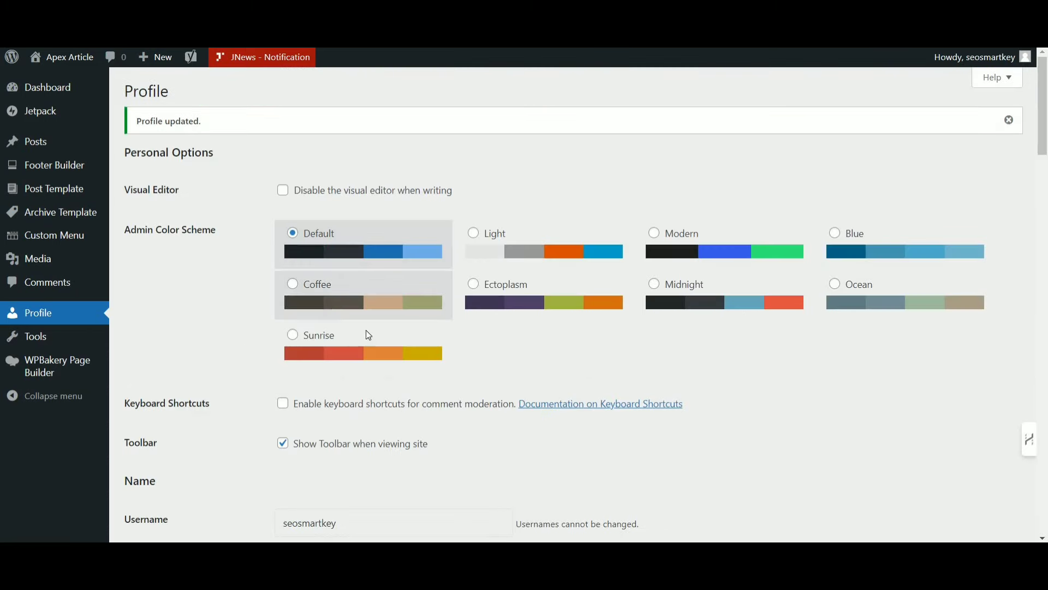
# - Check the saved Biographical Info on the profile page, including its description and HTML link
pyautogui.scroll(-20, 369, 336)
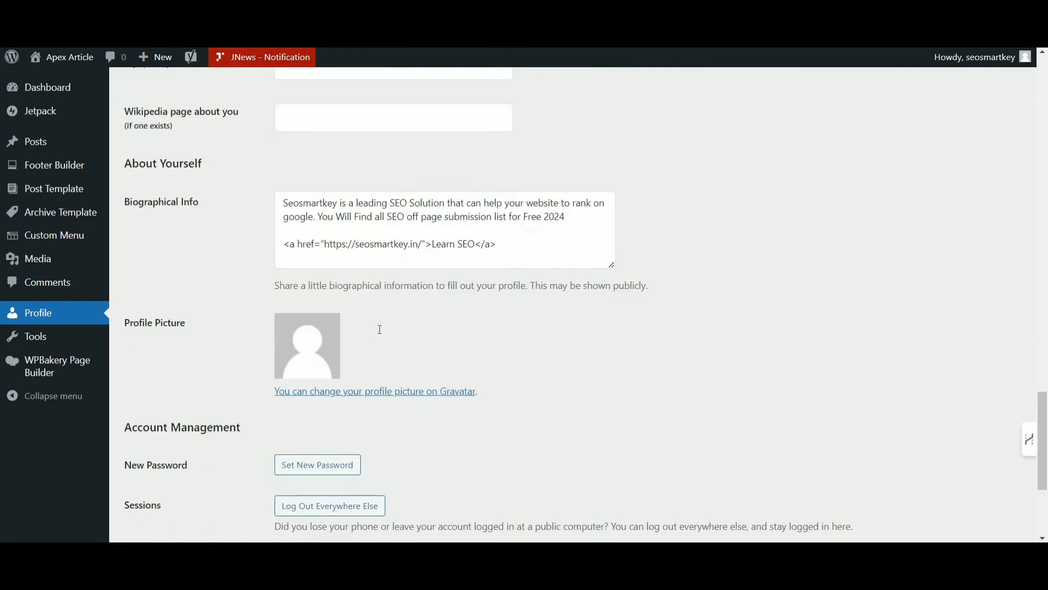
pyautogui.scroll(-4, 578, 330)
pyautogui.scroll(5, 575, 365)
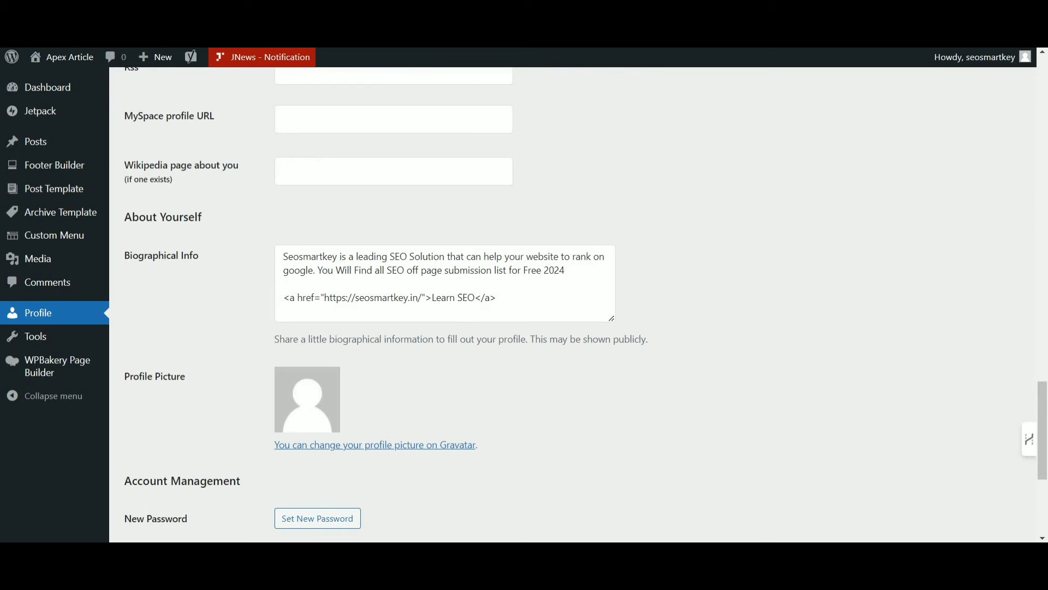
pyautogui.hotkey('alt', 'Tab')
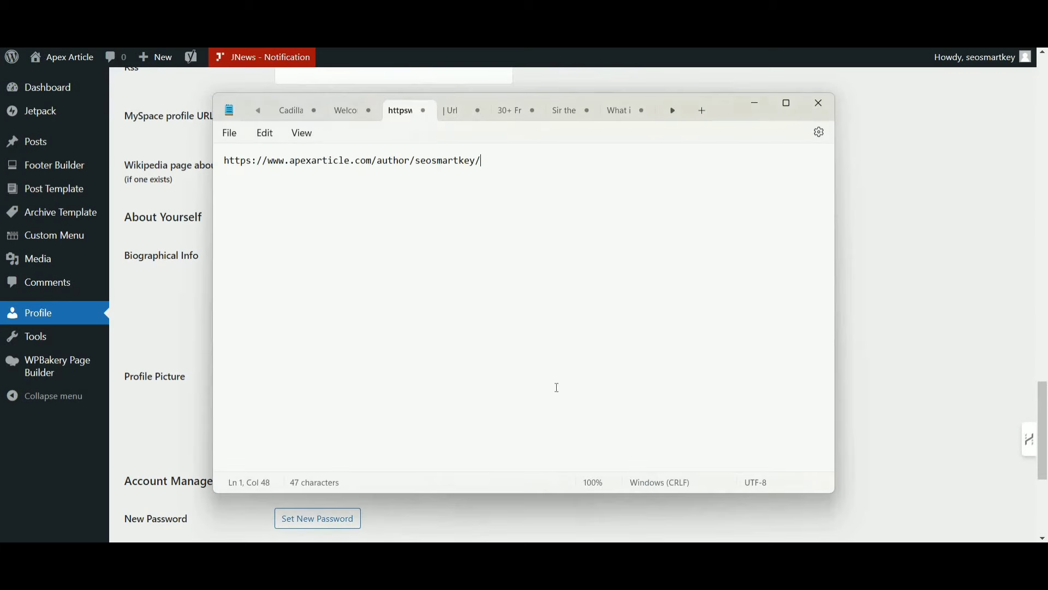
pyautogui.click(340, 161)
pyautogui.hotkey('ctrl', 'a')
pyautogui.click(400, 189)
pyautogui.moveTo(417, 162); pyautogui.dragTo(512, 161)
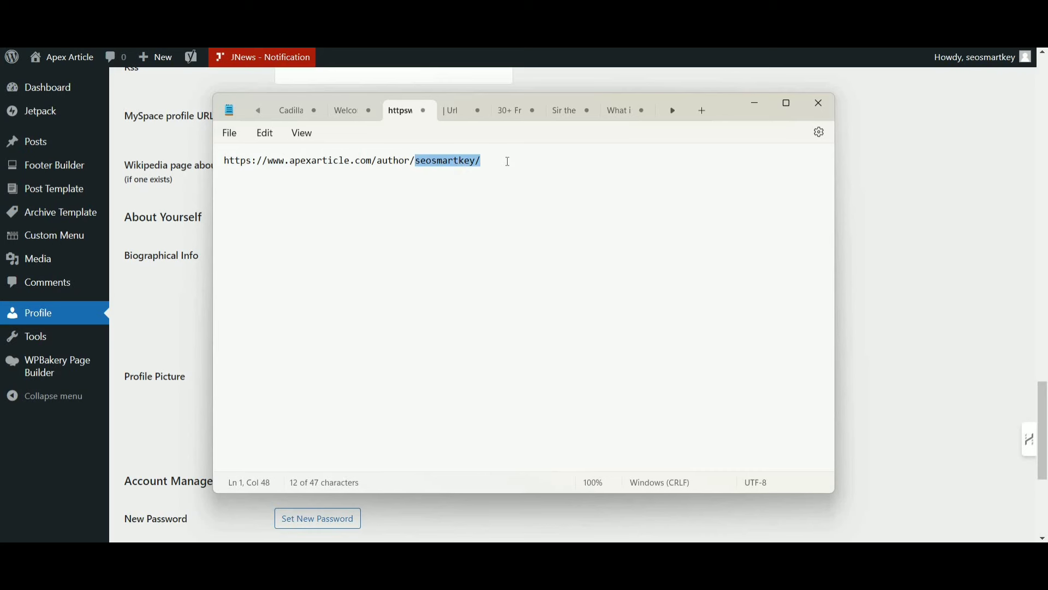
pyautogui.click(495, 163)
pyautogui.hotkey('ctrl', 'a')
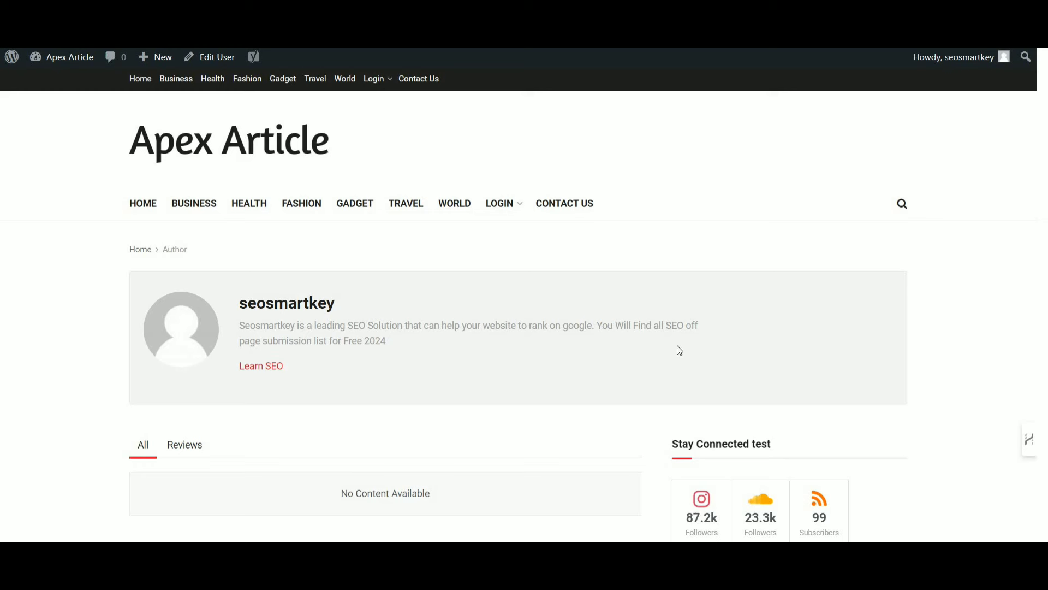
# - Look over the public author page and inspect the HTML code of the "Learn SEO" link in its biography
pyautogui.scroll(-3, 543, 260)
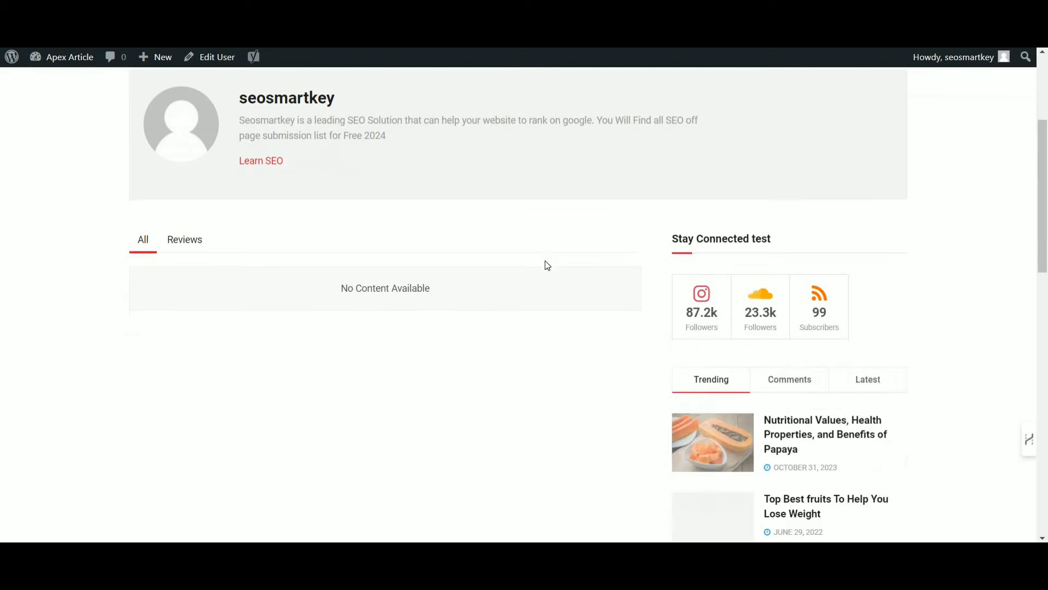
pyautogui.scroll(3, 545, 261)
pyautogui.scroll(-2, 545, 261)
pyautogui.scroll(1, 545, 261)
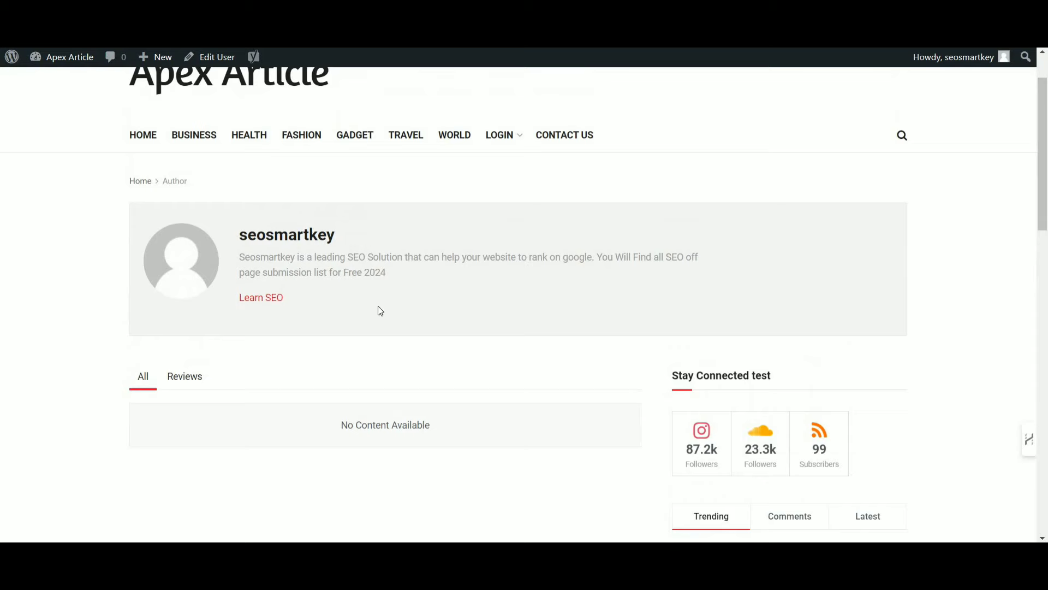
pyautogui.rightClick(262, 300)
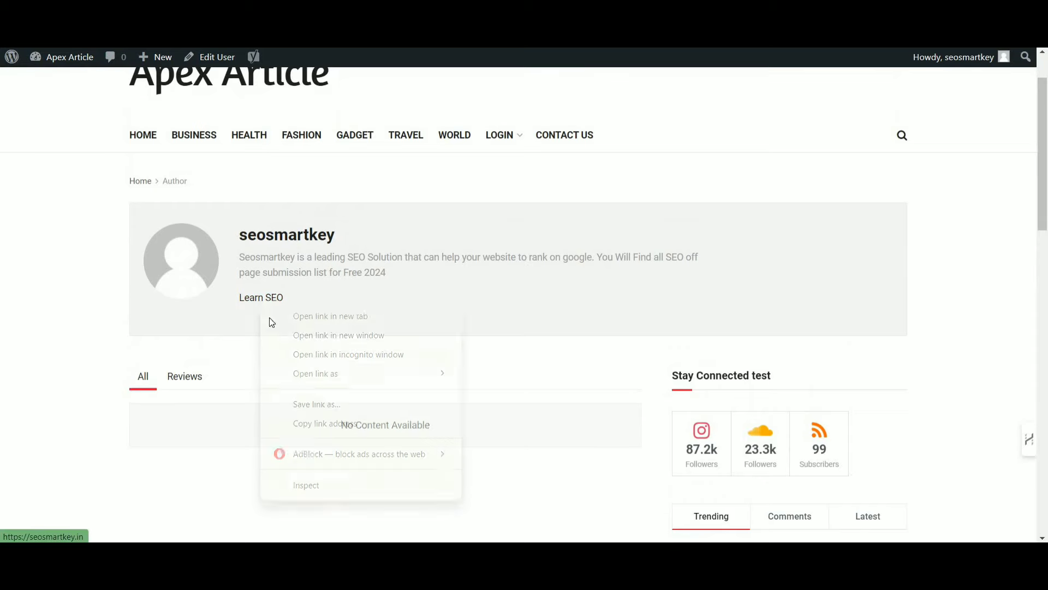
pyautogui.click(312, 481)
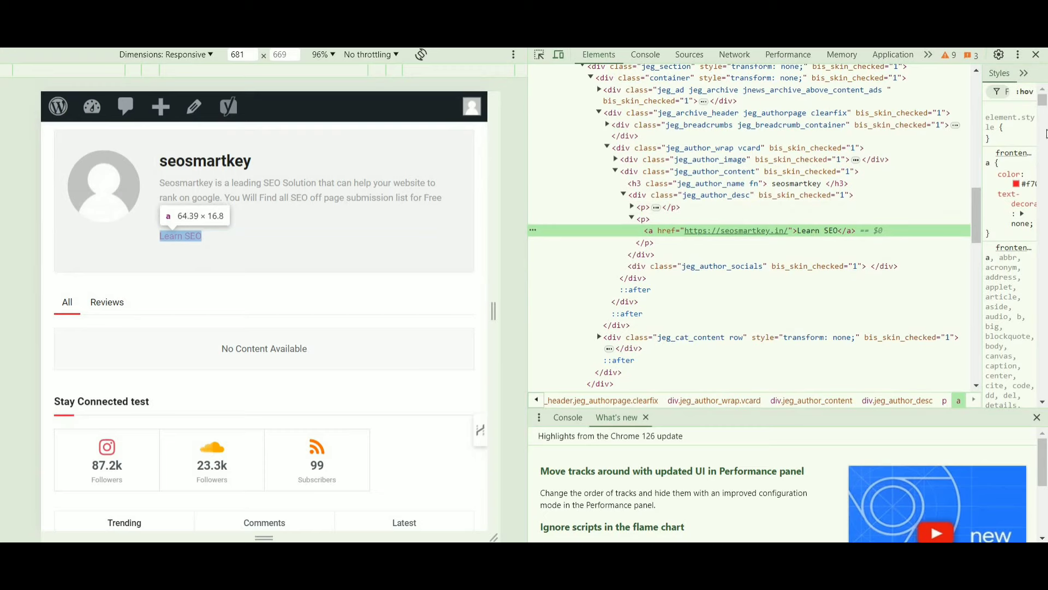
pyautogui.click(1036, 57)
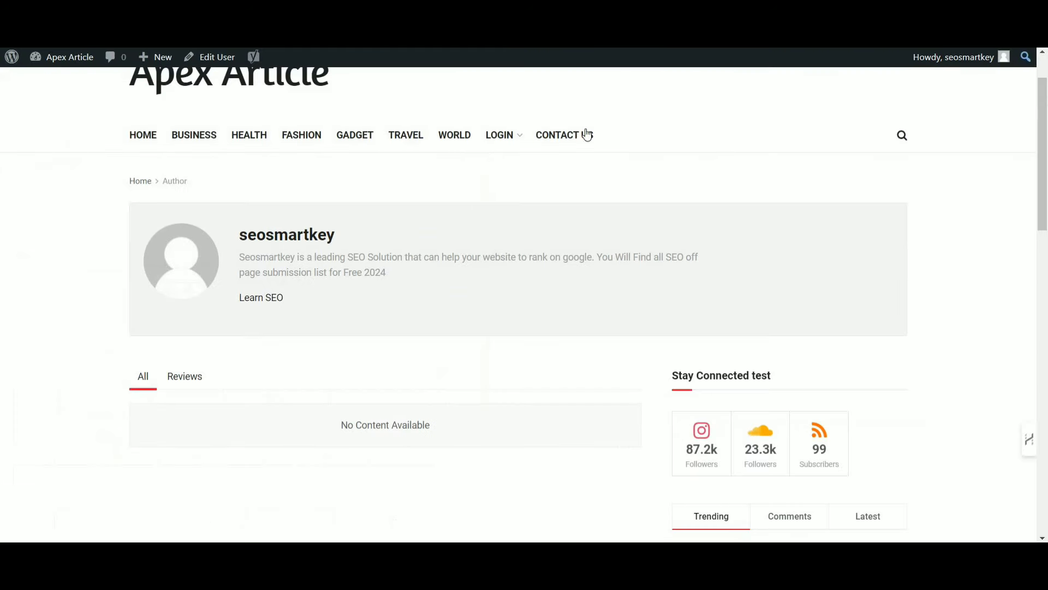
pyautogui.scroll(2, 300, 202)
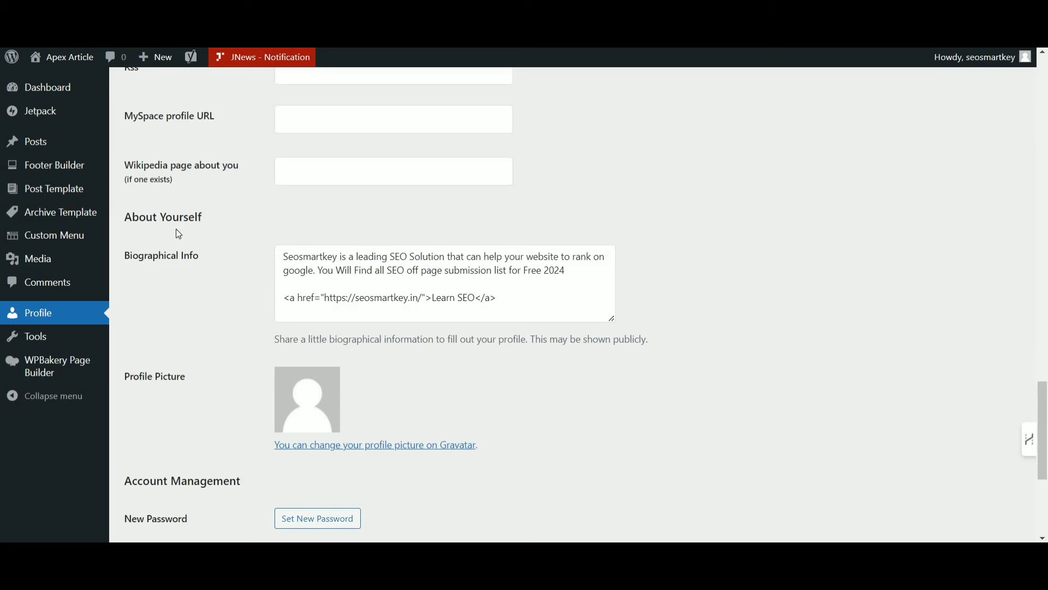
# - Return to the WordPress profile page and start a new post
pyautogui.scroll(9, 82, 213)
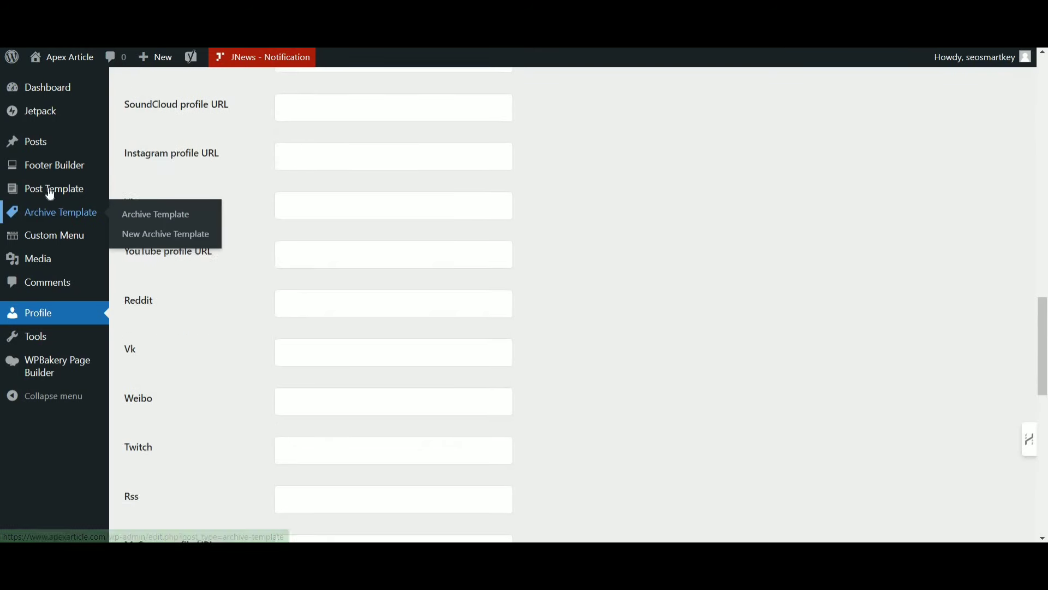
pyautogui.moveTo(38, 150)
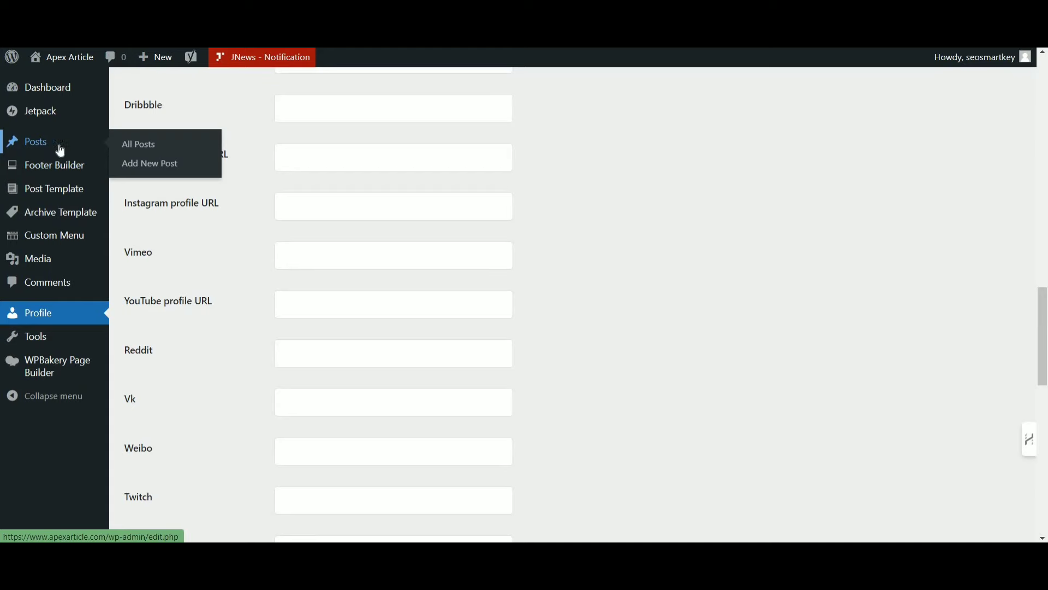
pyautogui.click(159, 166)
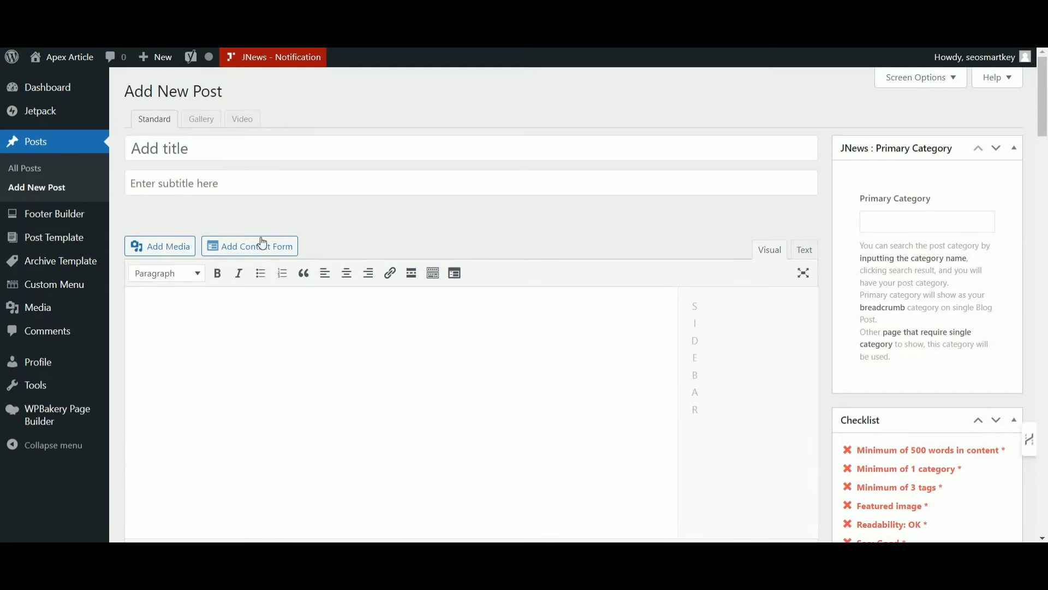
# - Look through the new post form from the content editor down to the Yoast SEO search appearance fields
pyautogui.scroll(-3, 237, 254)
pyautogui.scroll(-15, 345, 264)
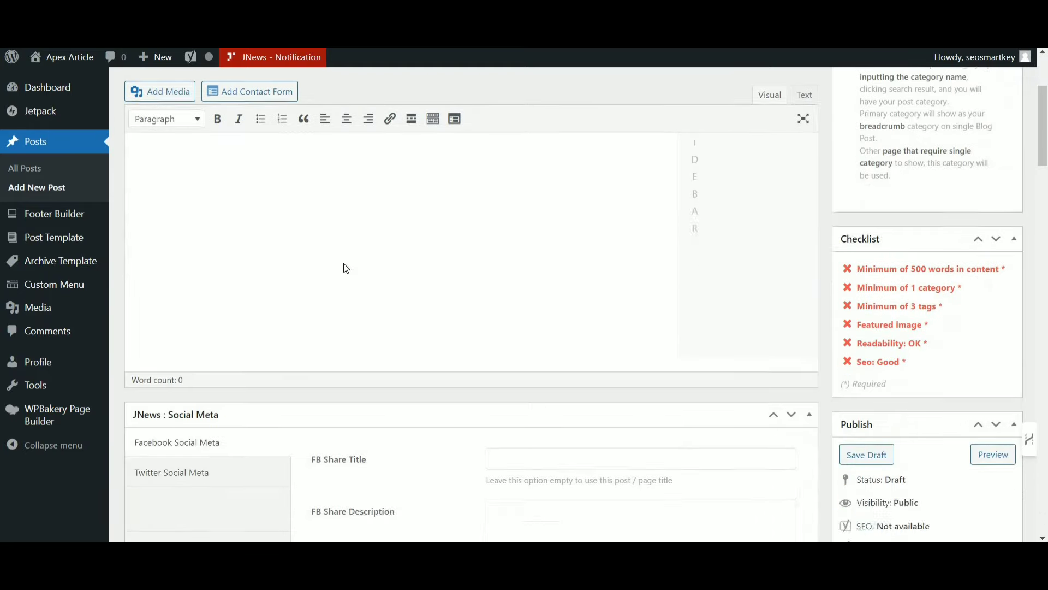
pyautogui.scroll(-10, 349, 267)
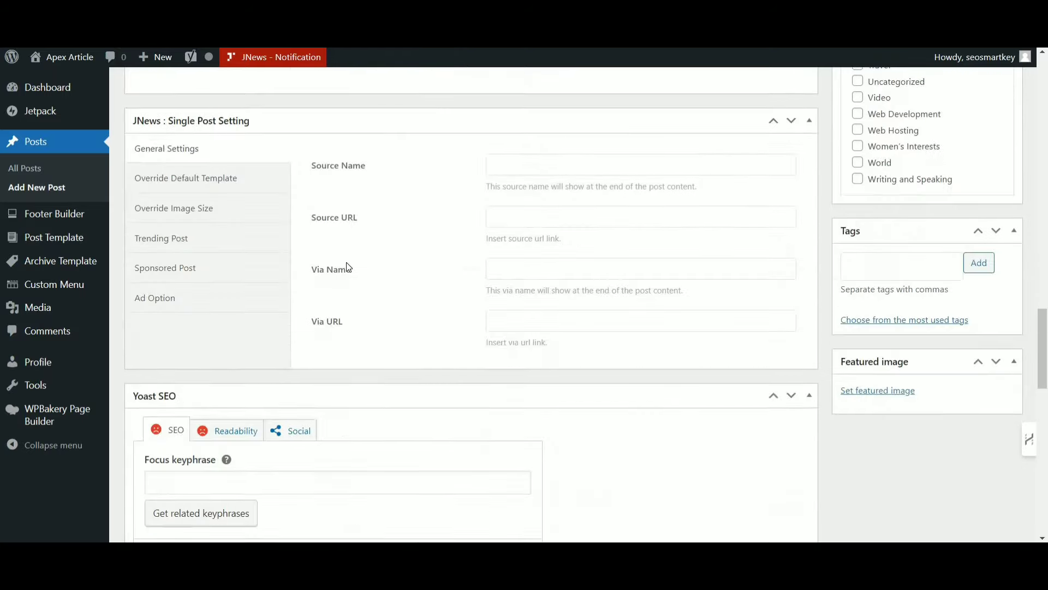
pyautogui.scroll(-5, 237, 218)
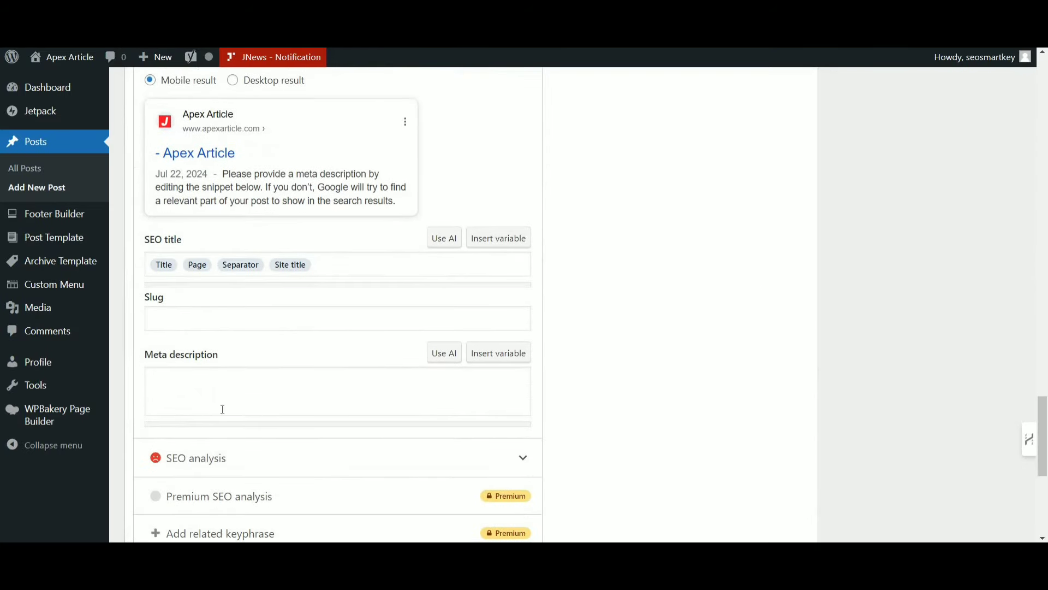
pyautogui.scroll(2, 756, 379)
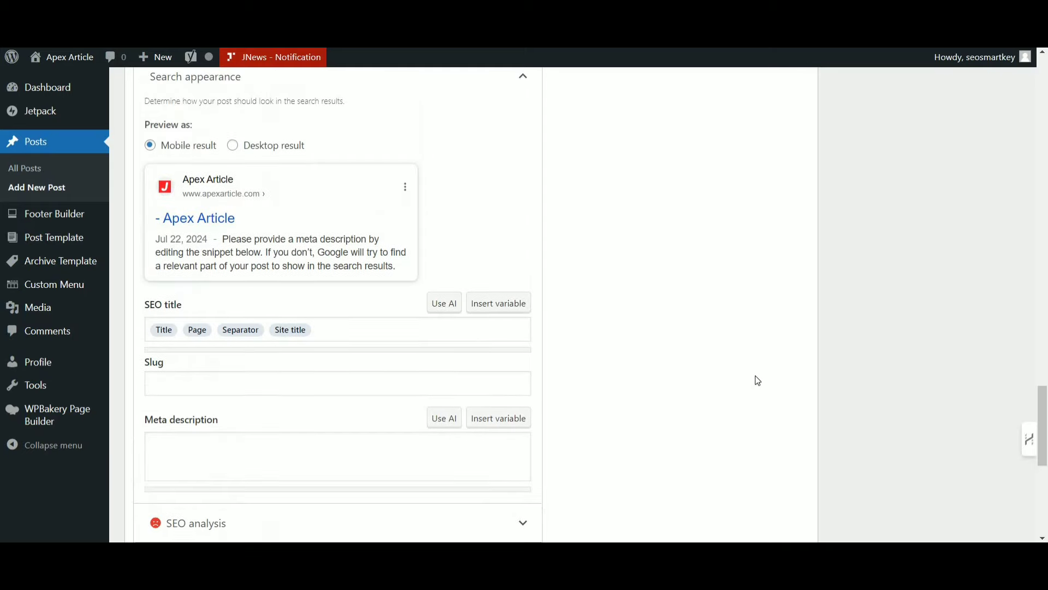
pyautogui.scroll(4, 758, 381)
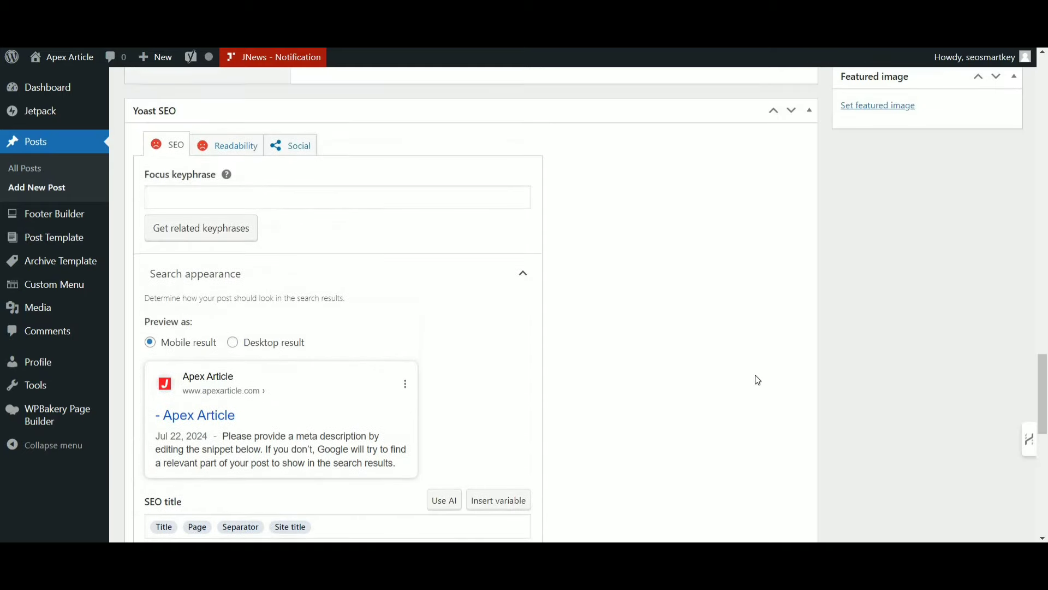
# - Review the new post's featured image, tags and category options and the checklist of requirements for submission
pyautogui.scroll(6, 758, 380)
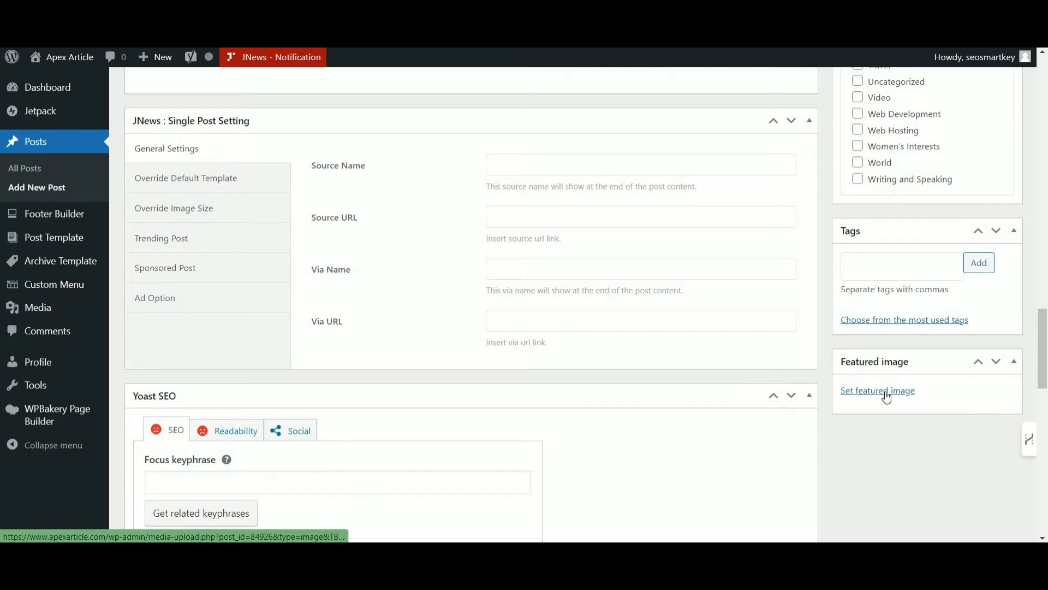
pyautogui.scroll(12, 887, 377)
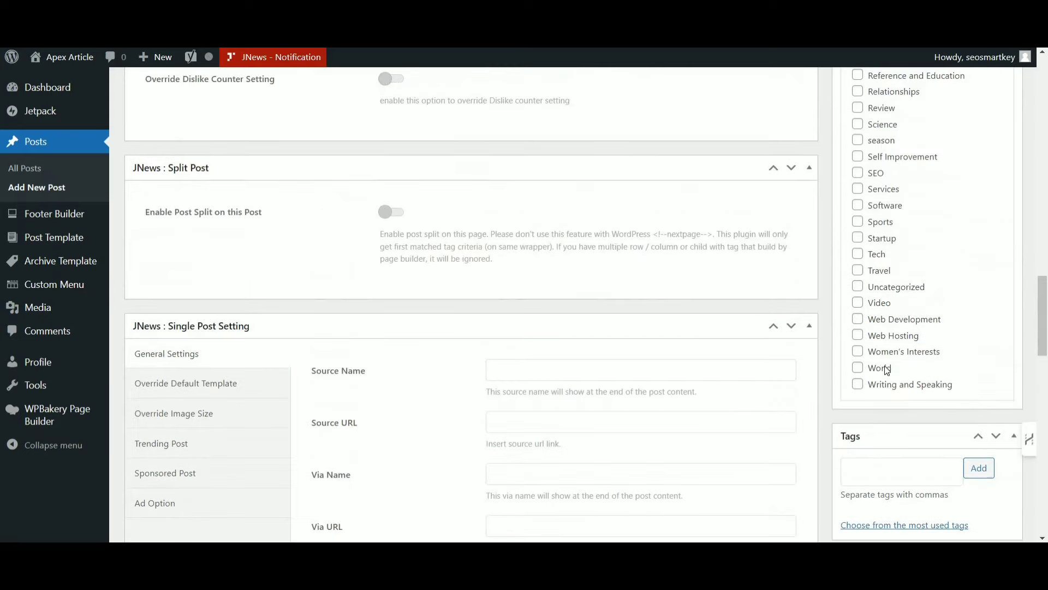
pyautogui.scroll(10, 933, 388)
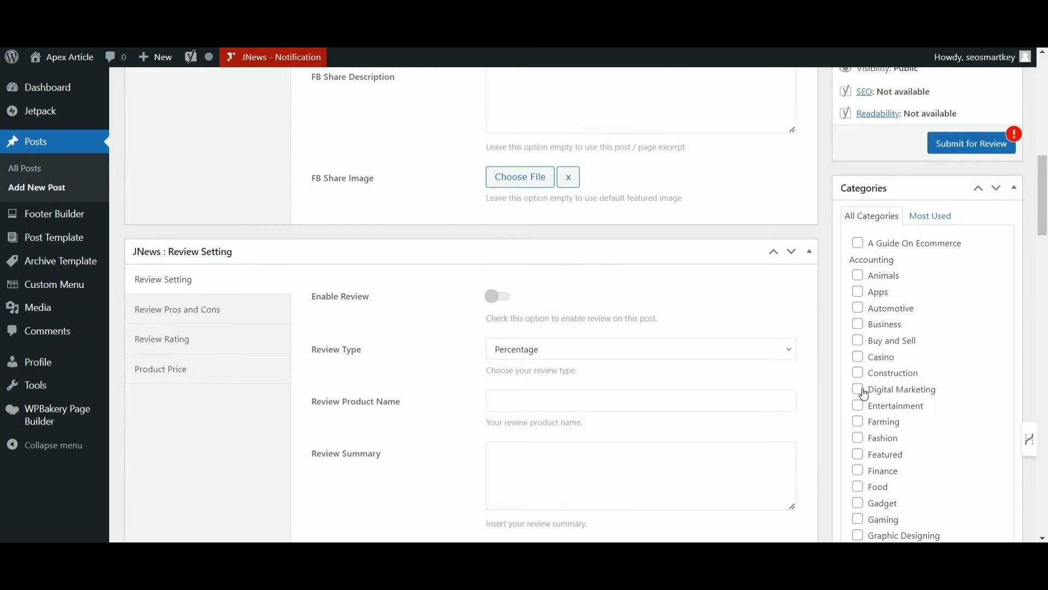
pyautogui.scroll(5, 884, 378)
pyautogui.scroll(3, 884, 377)
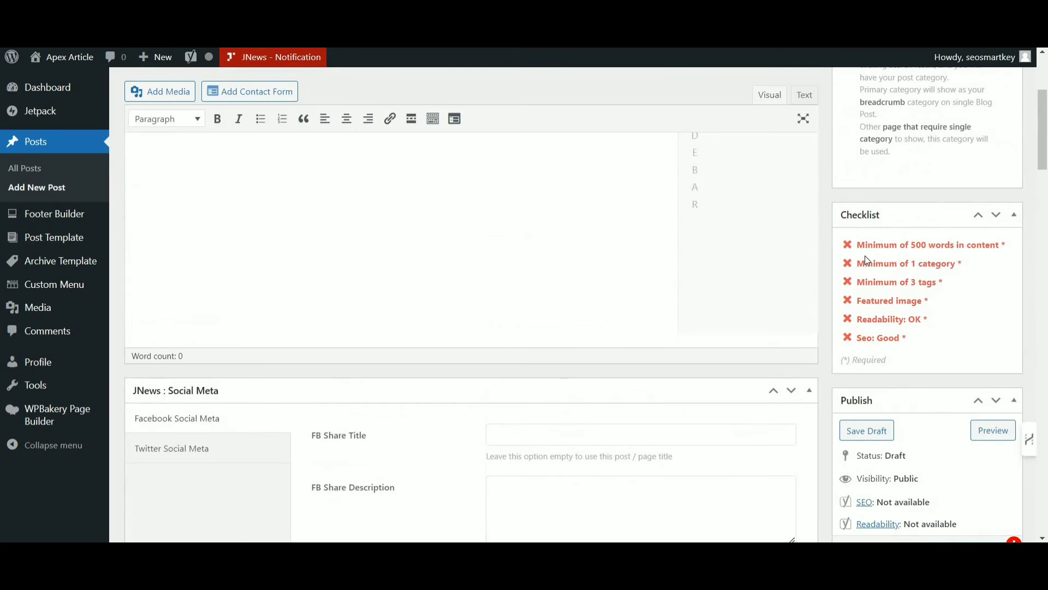
pyautogui.moveTo(847, 244); pyautogui.dragTo(915, 338)
pyautogui.click(918, 246)
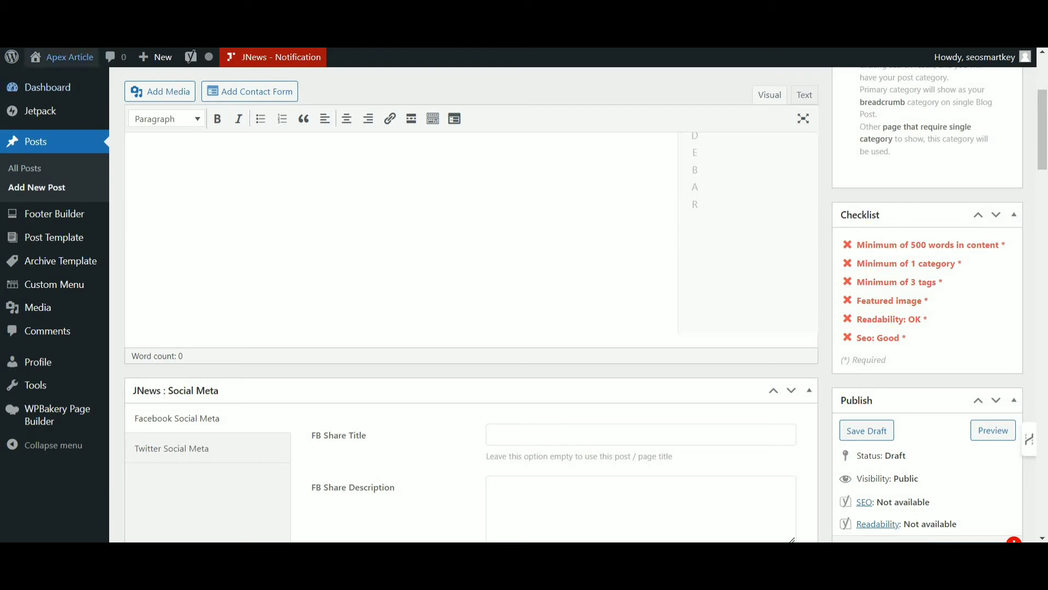
# - Open the published article "SEO For Photographers: 6 Steps to Improve Your Rankings" and inspect the "trbet" link in its text
pyautogui.click(62, 57)
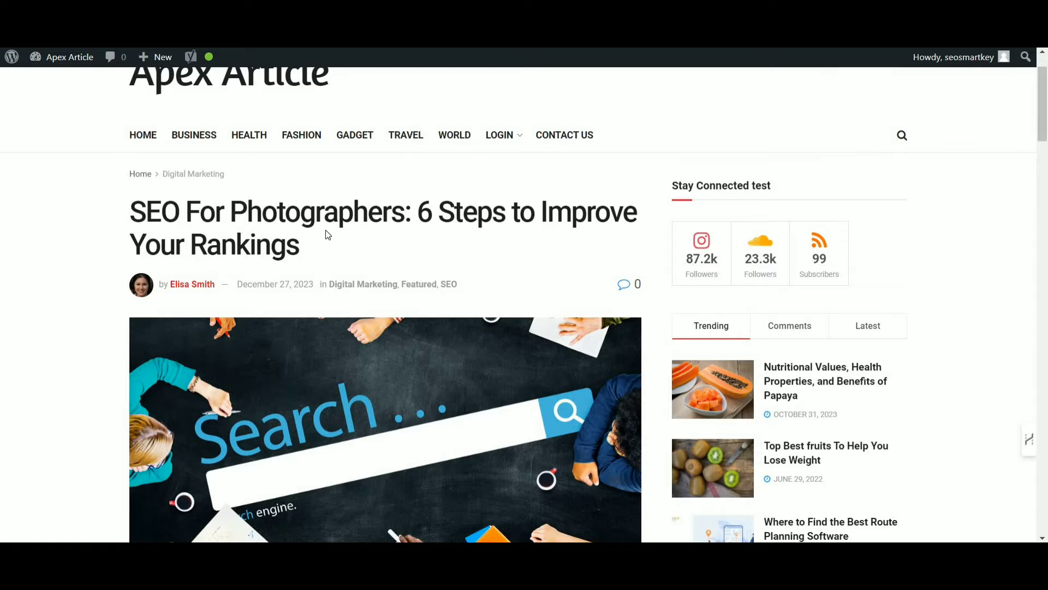
pyautogui.scroll(-10, 325, 231)
pyautogui.scroll(-5, 544, 304)
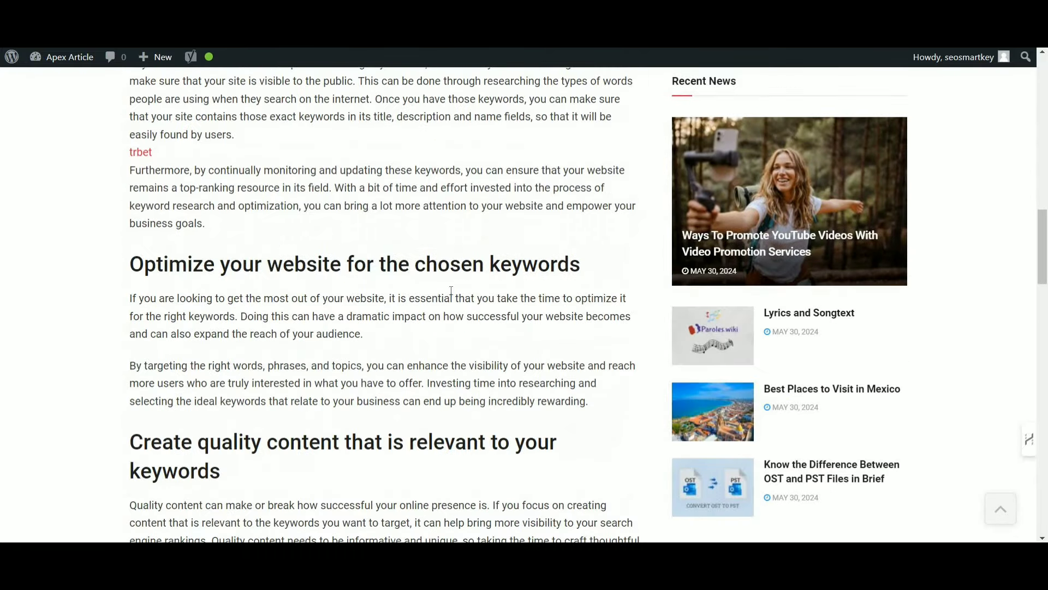
pyautogui.scroll(2, 424, 295)
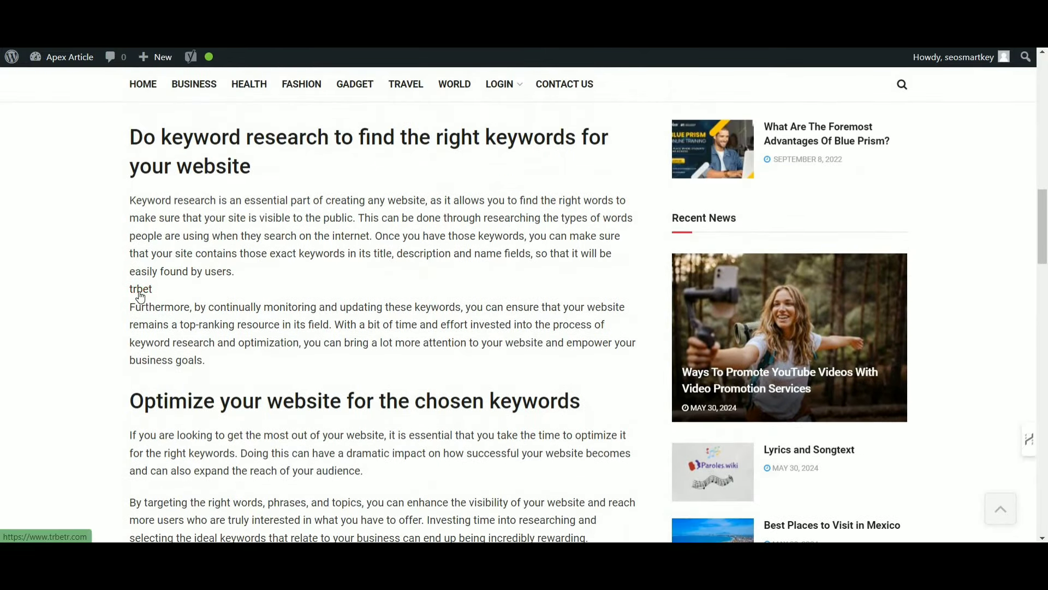
pyautogui.rightClick(137, 295)
pyautogui.click(182, 475)
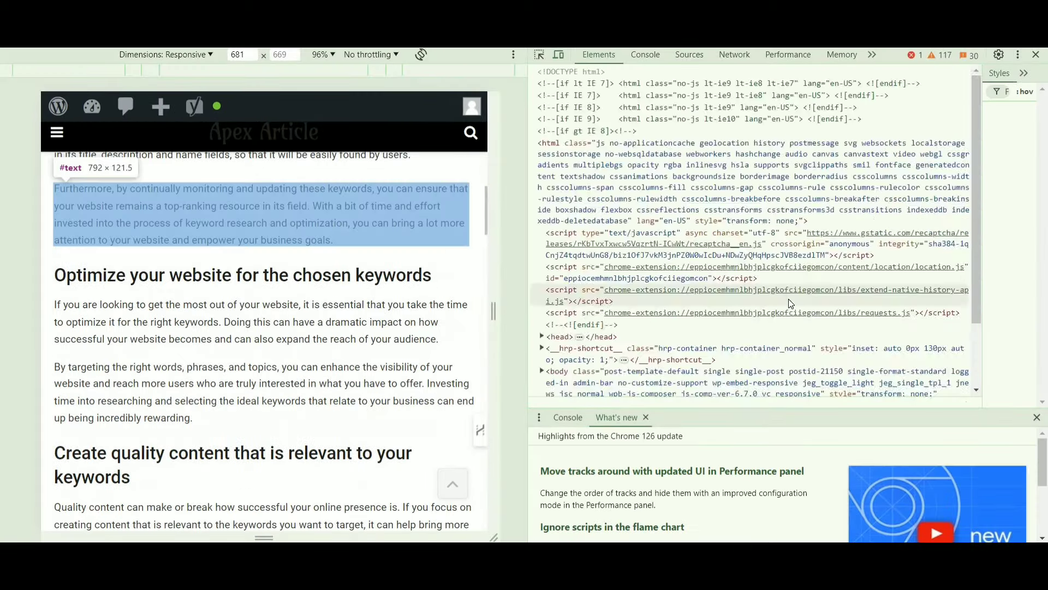
pyautogui.click(1037, 55)
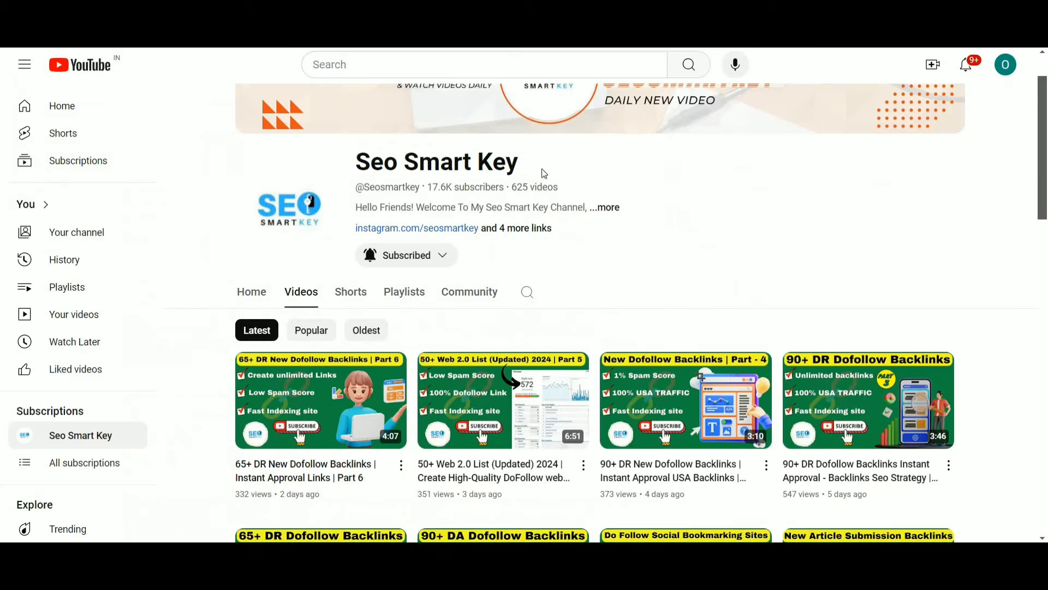
# - Switch to the Seo Smart Key channel on YouTube and browse its playlists and latest videos
pyautogui.scroll(2, 783, 260)
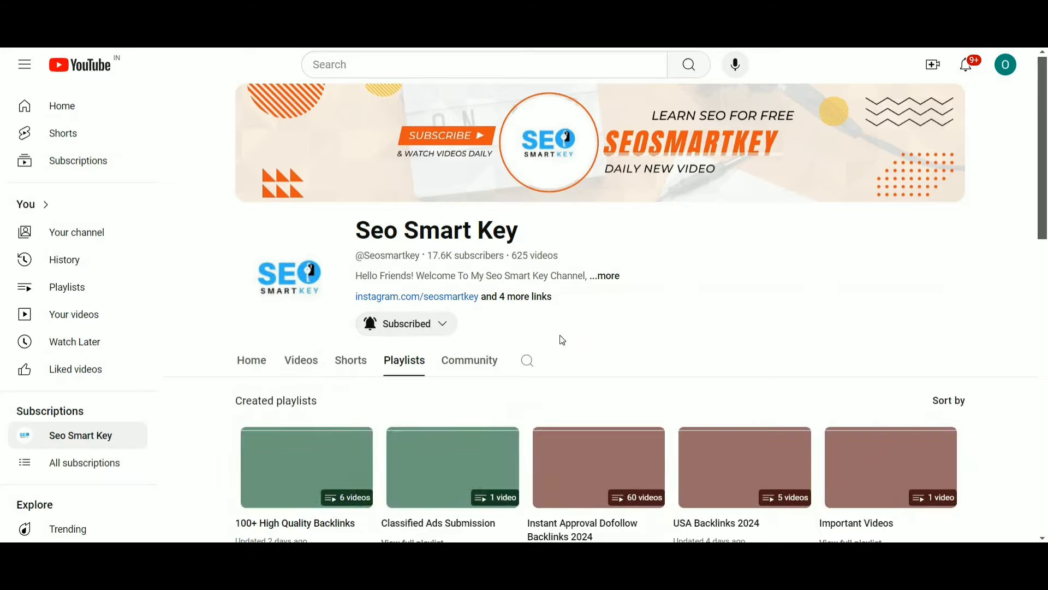
pyautogui.scroll(-3, 328, 344)
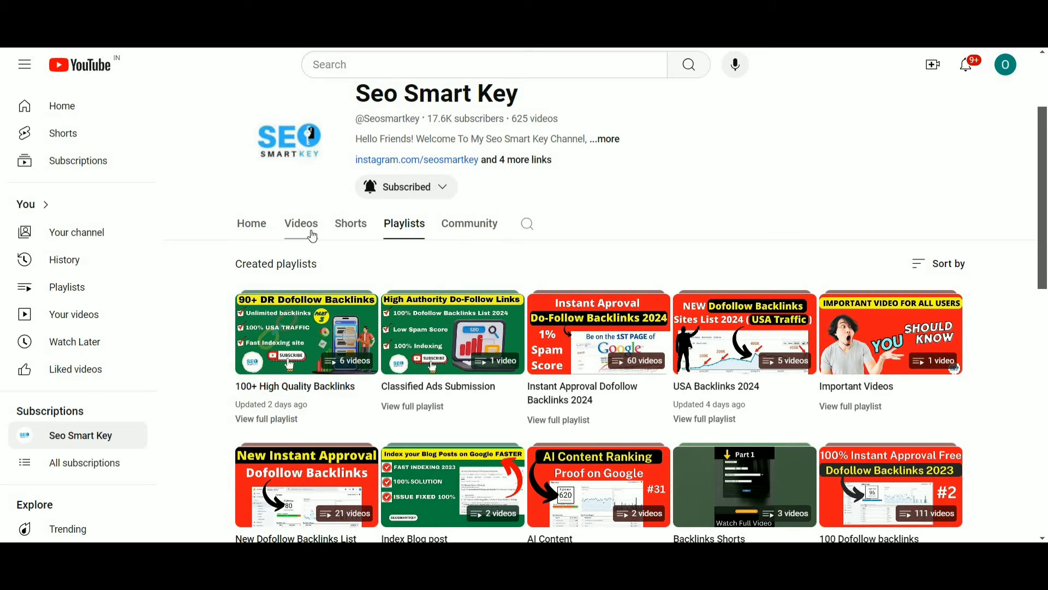
pyautogui.click(301, 225)
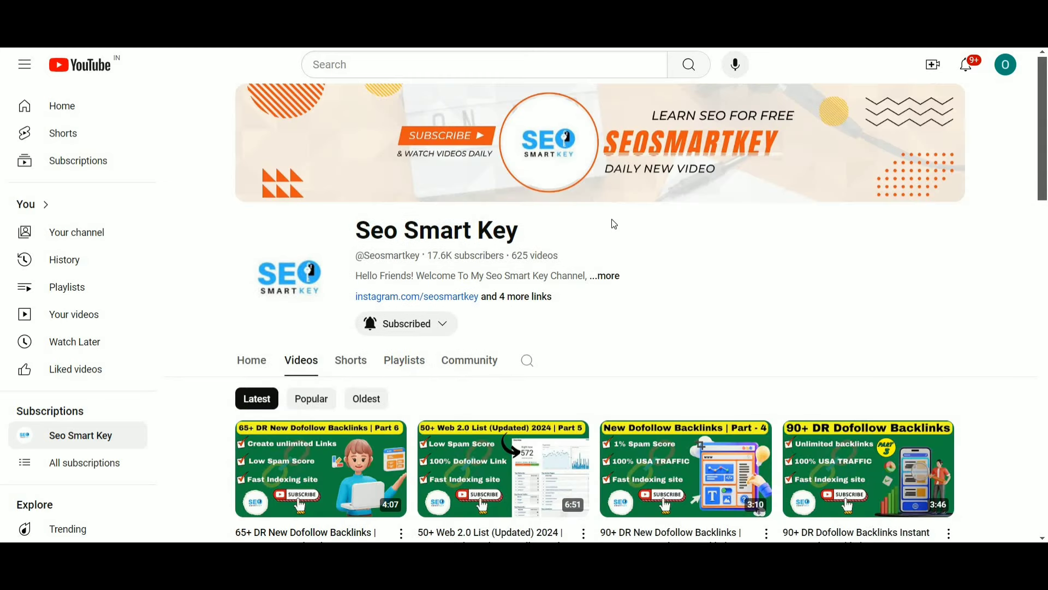
pyautogui.scroll(-1, 610, 220)
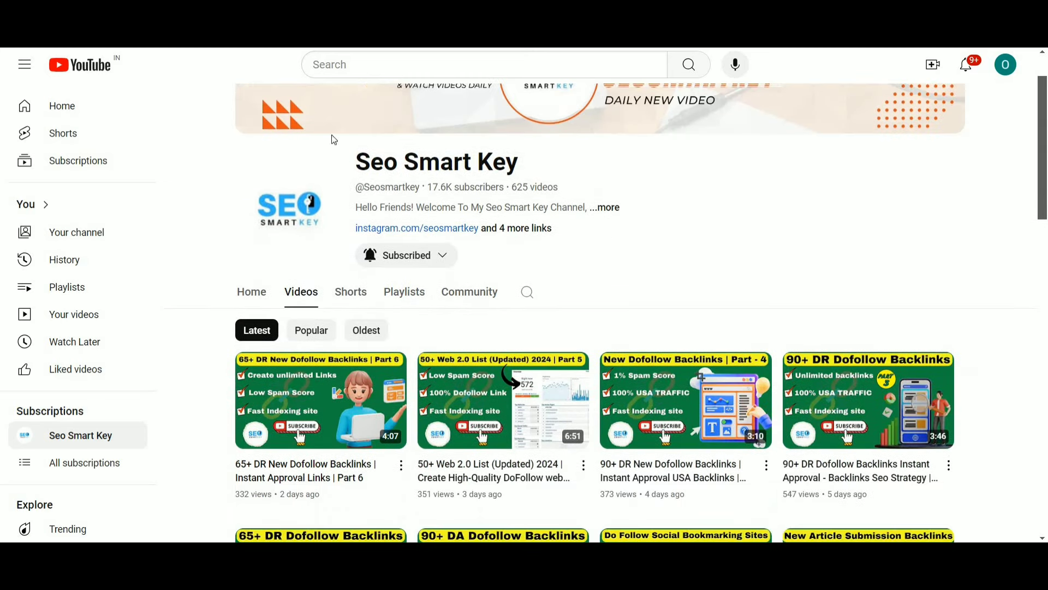